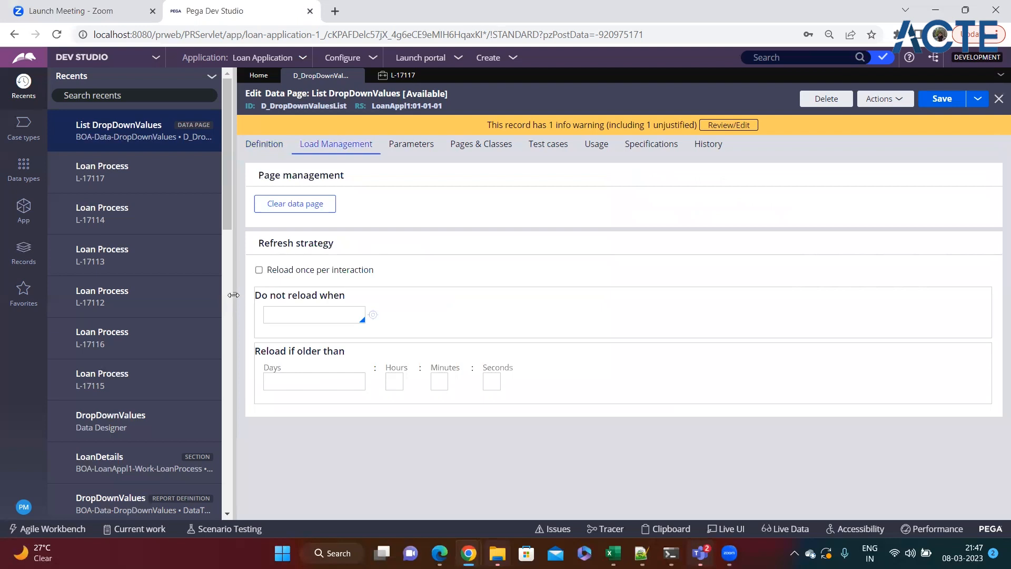
Step: Show the data page's Definition tab and collapse the Recents panel to widen the editor
click(267, 156)
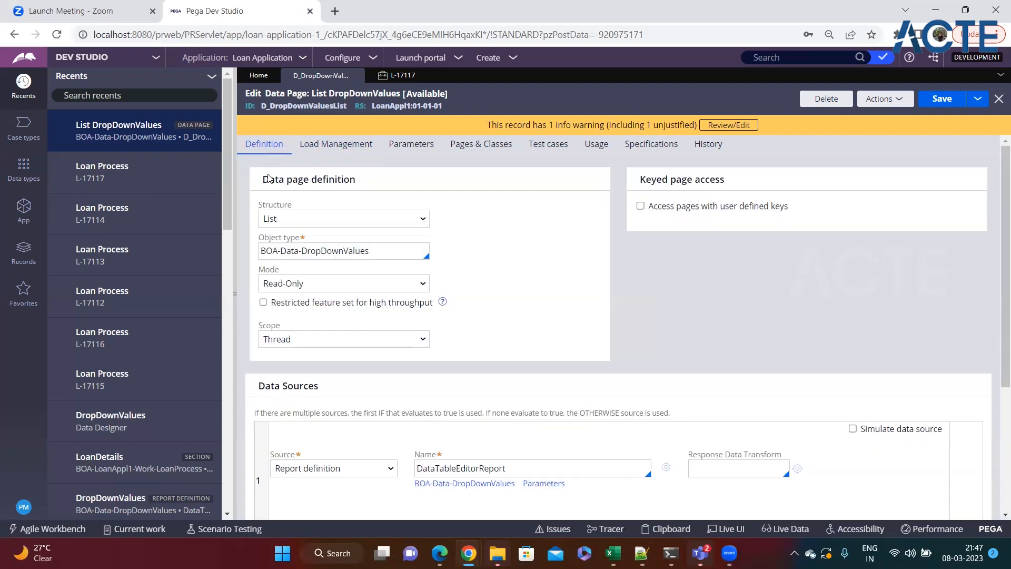
click(235, 295)
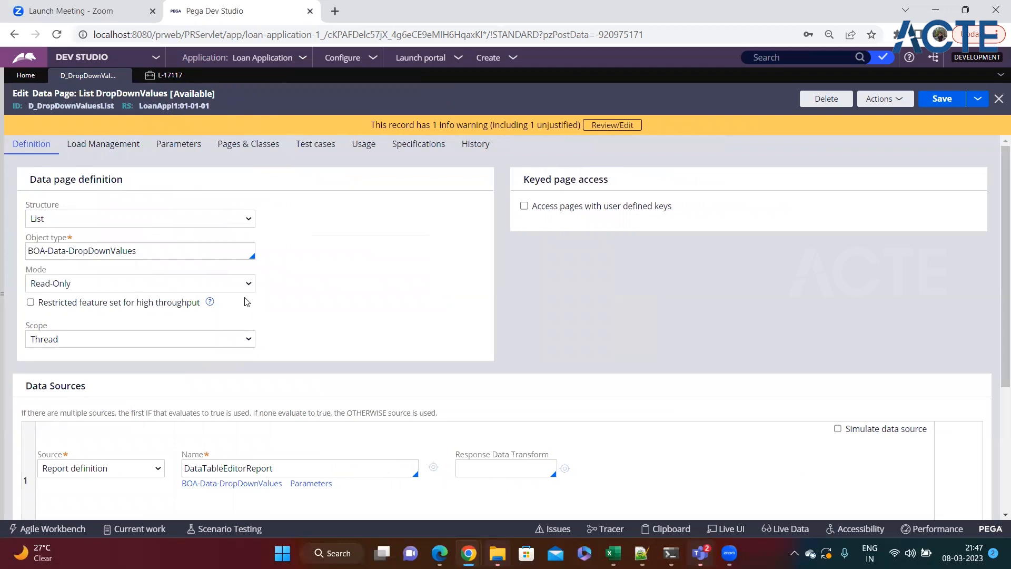
drag(30, 205, 60, 207)
click(316, 223)
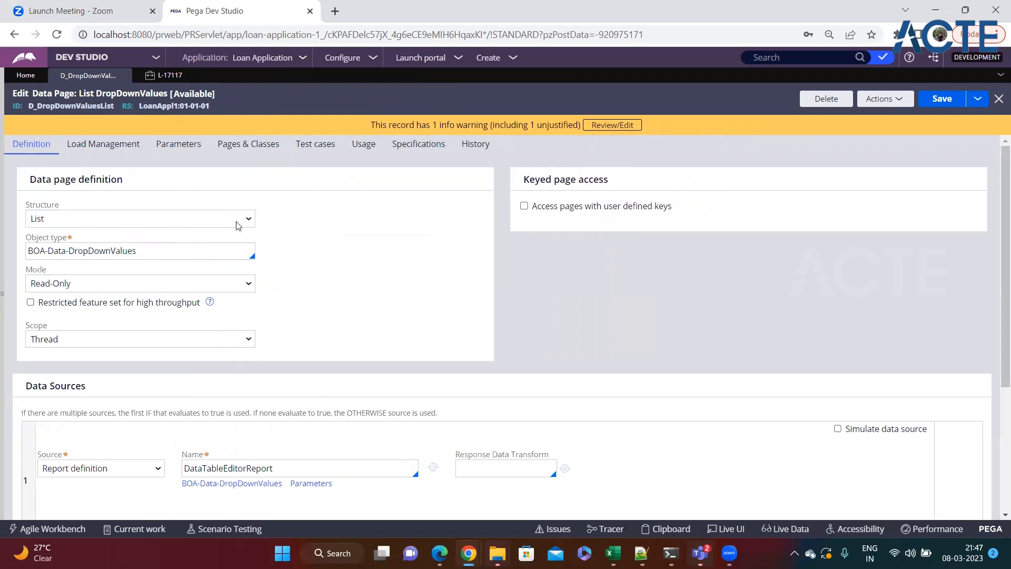
click(156, 222)
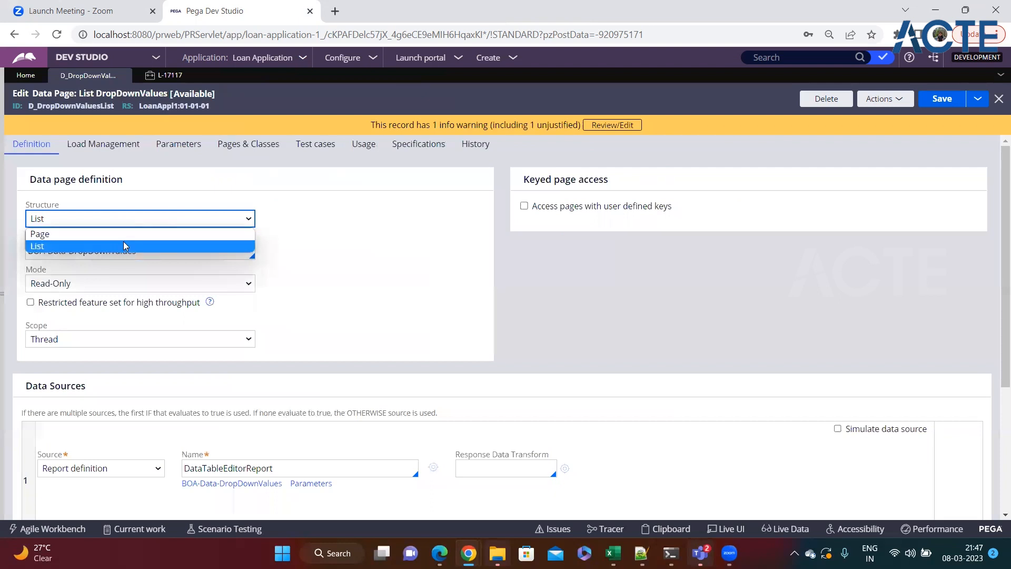
click(295, 246)
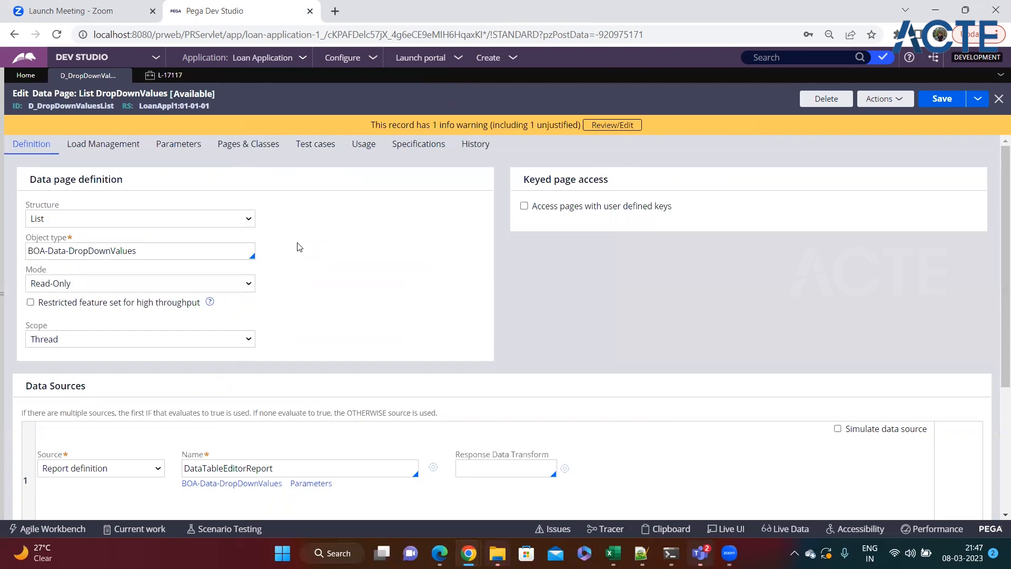
click(53, 223)
click(326, 239)
click(325, 239)
drag(247, 255, 20, 261)
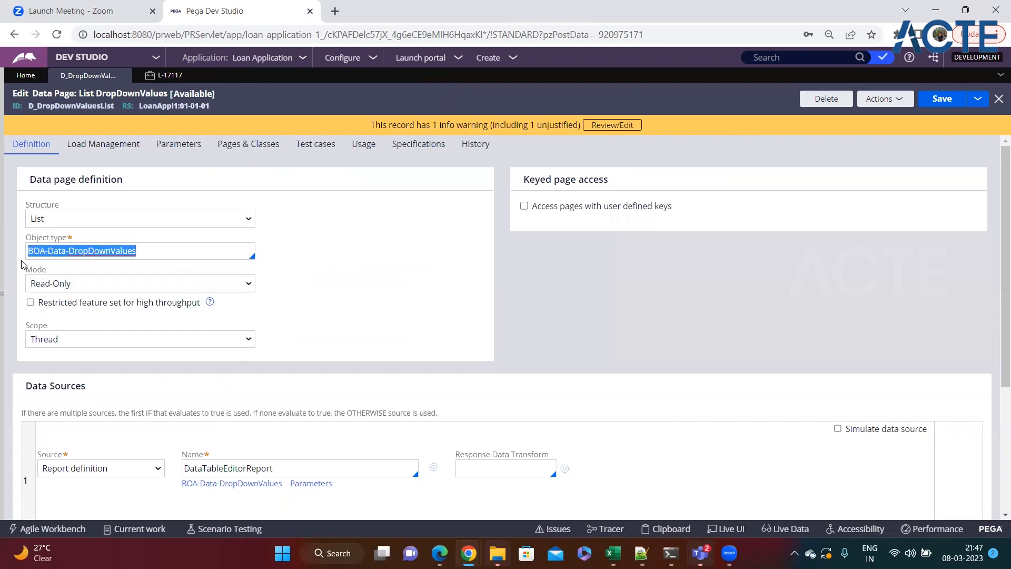
click(149, 245)
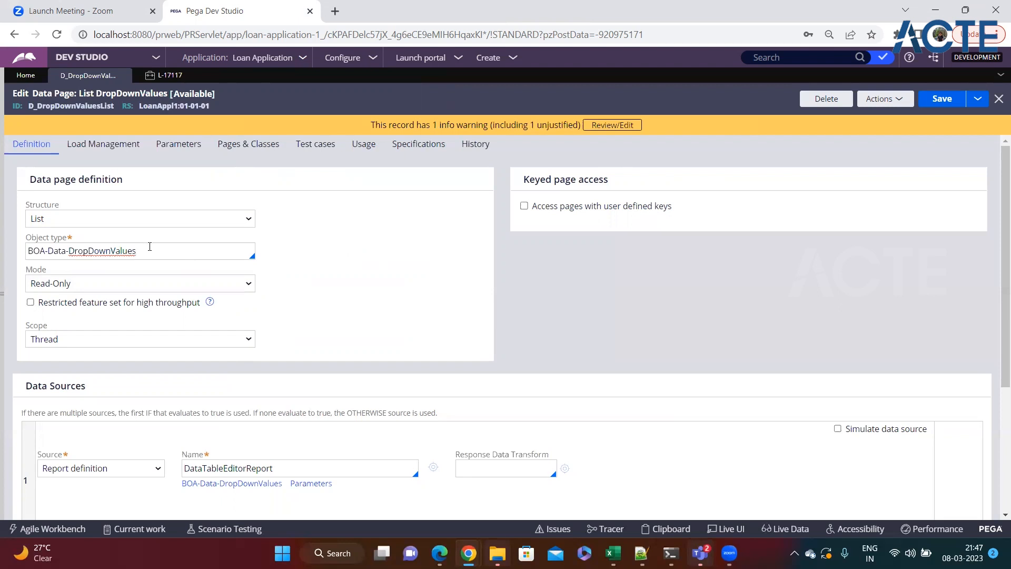
double_click(149, 258)
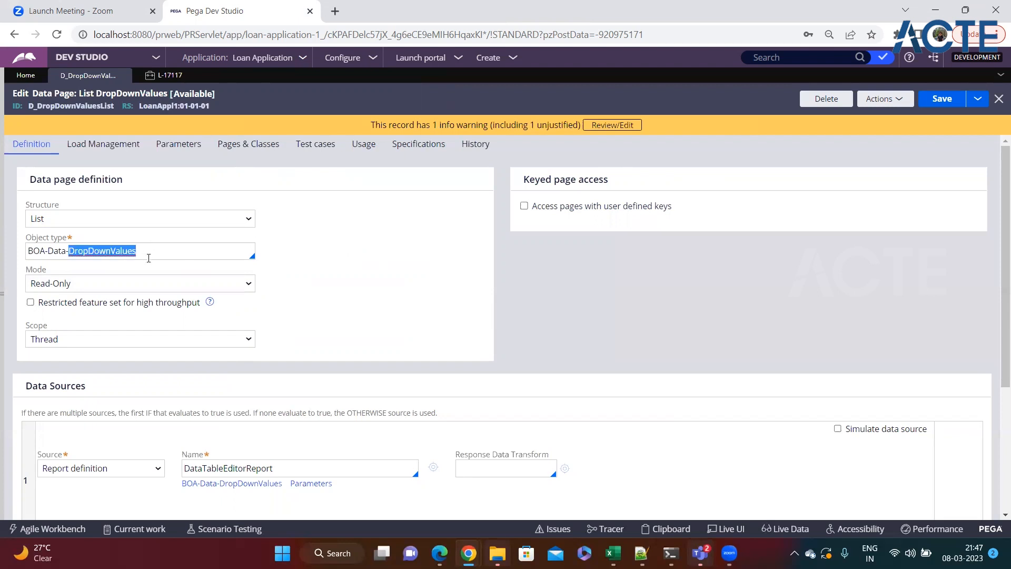
click(148, 258)
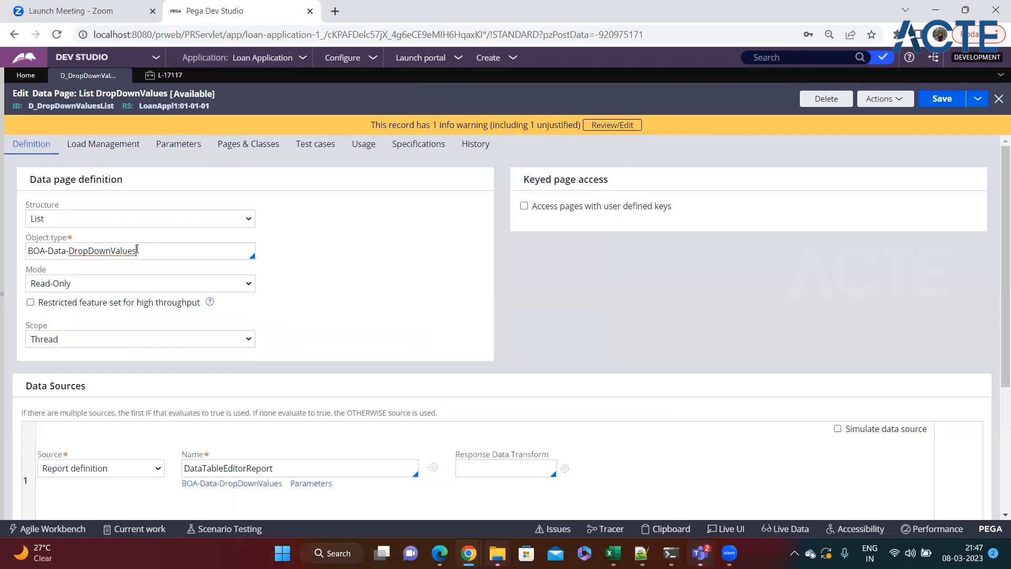
triple_click(151, 253)
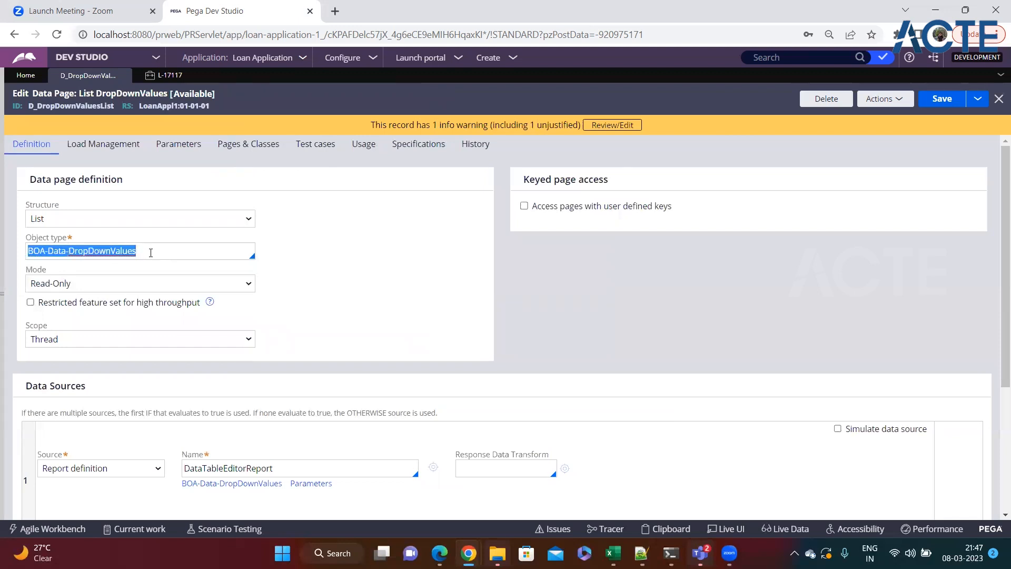
drag(59, 272, 29, 279)
Step: Change the List DropDownValues data page mode from Read-Only to Editable
click(69, 283)
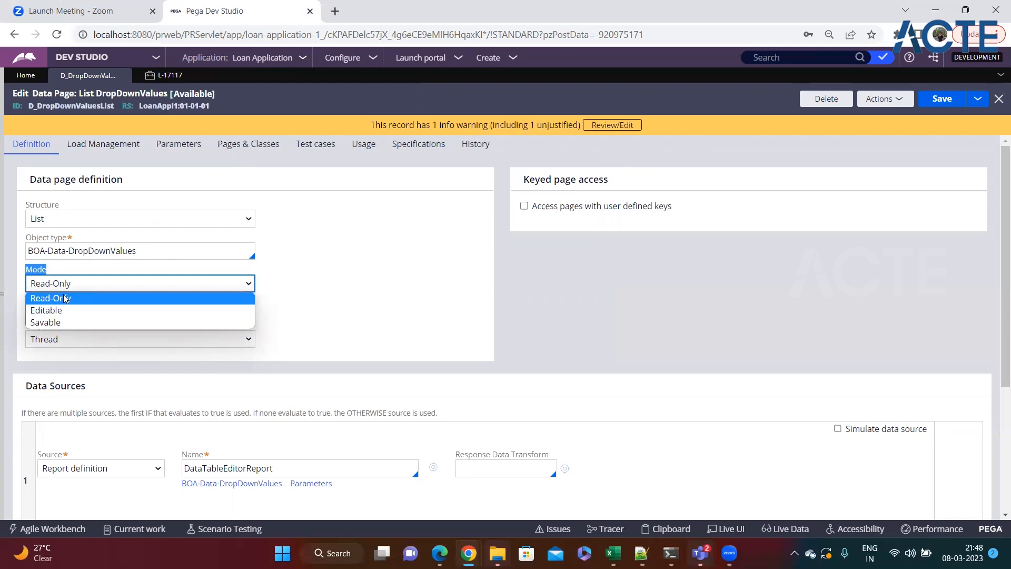
click(305, 287)
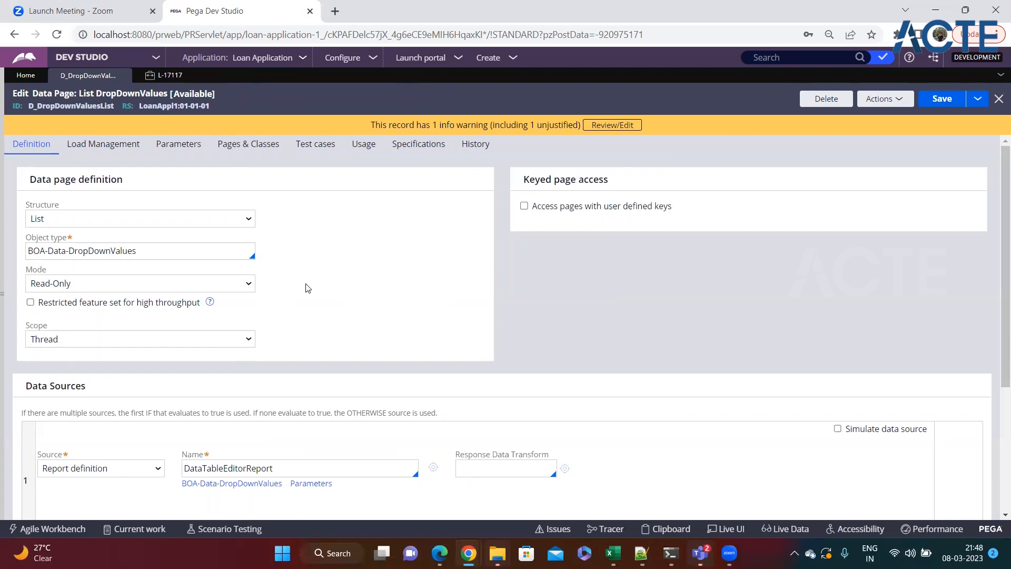
click(239, 285)
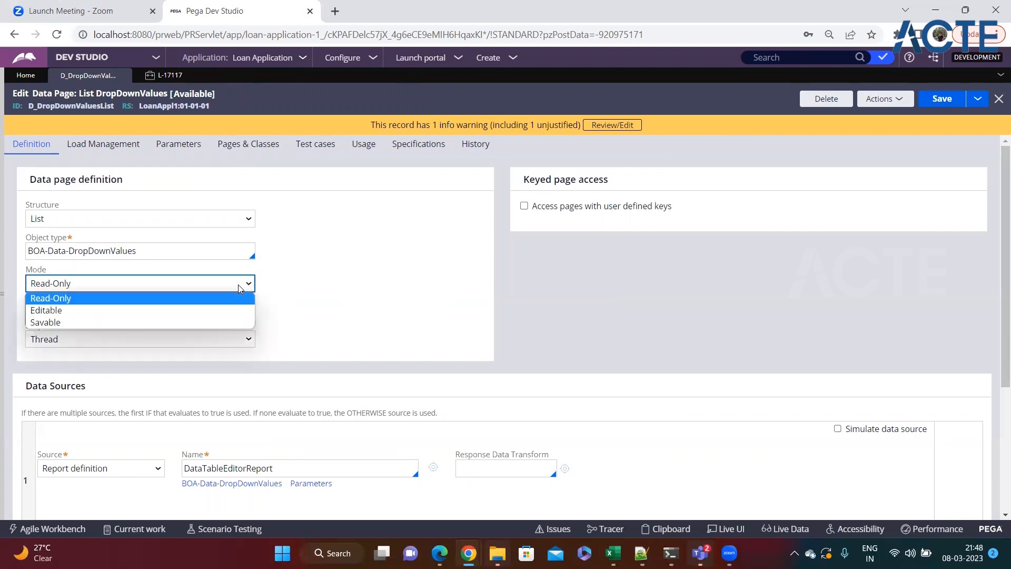
click(219, 309)
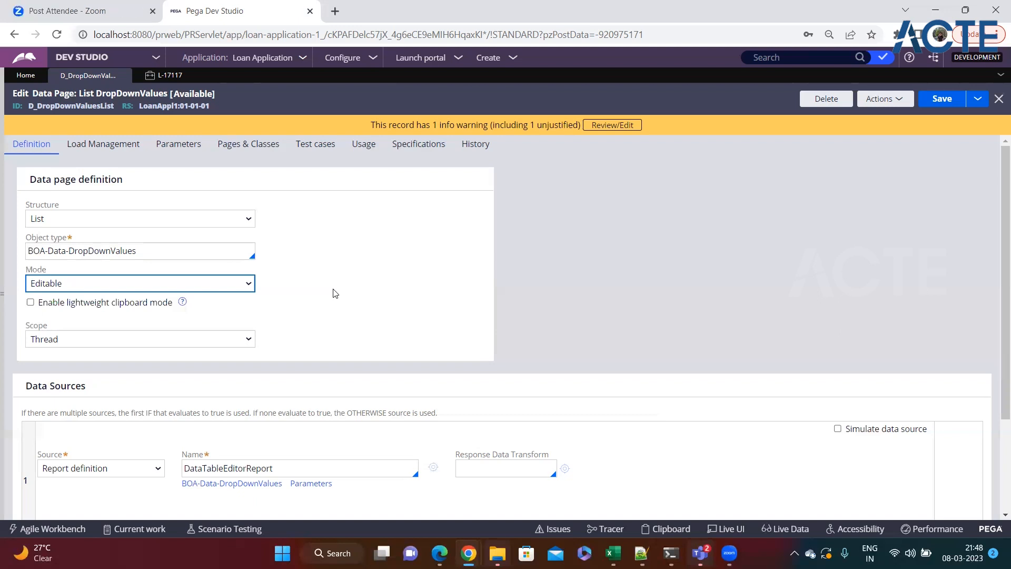
click(227, 286)
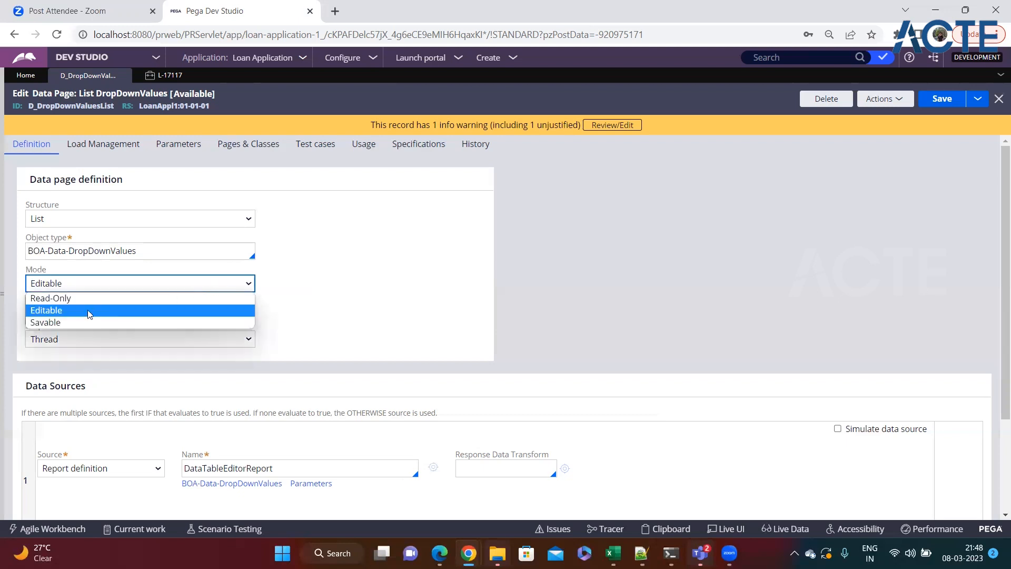
click(64, 316)
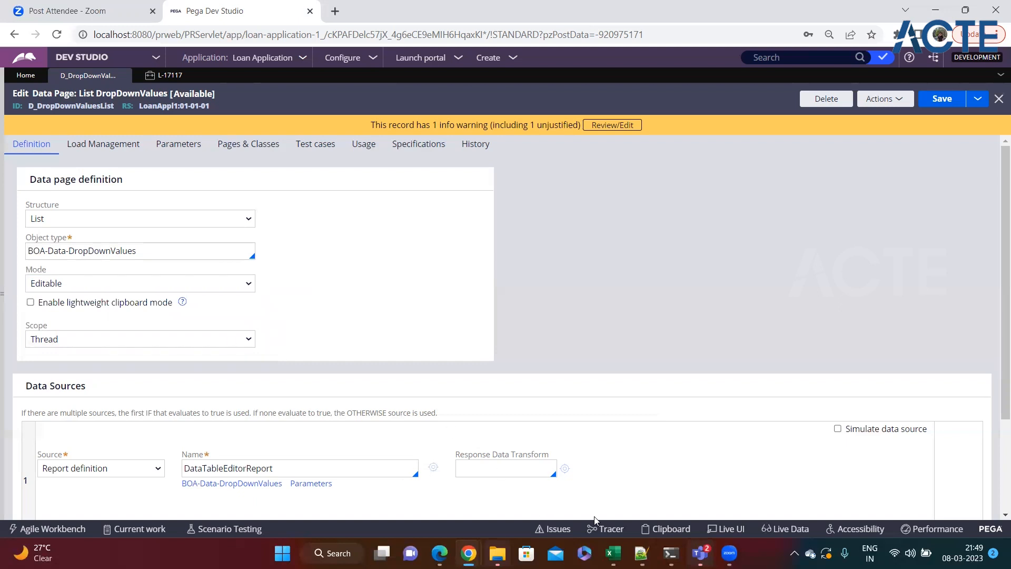
click(672, 529)
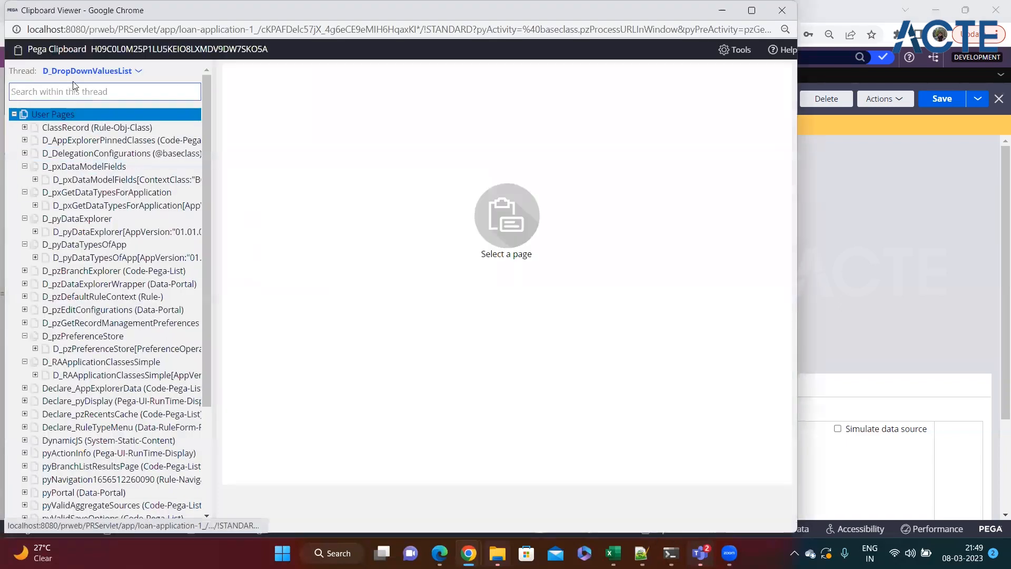
click(15, 114)
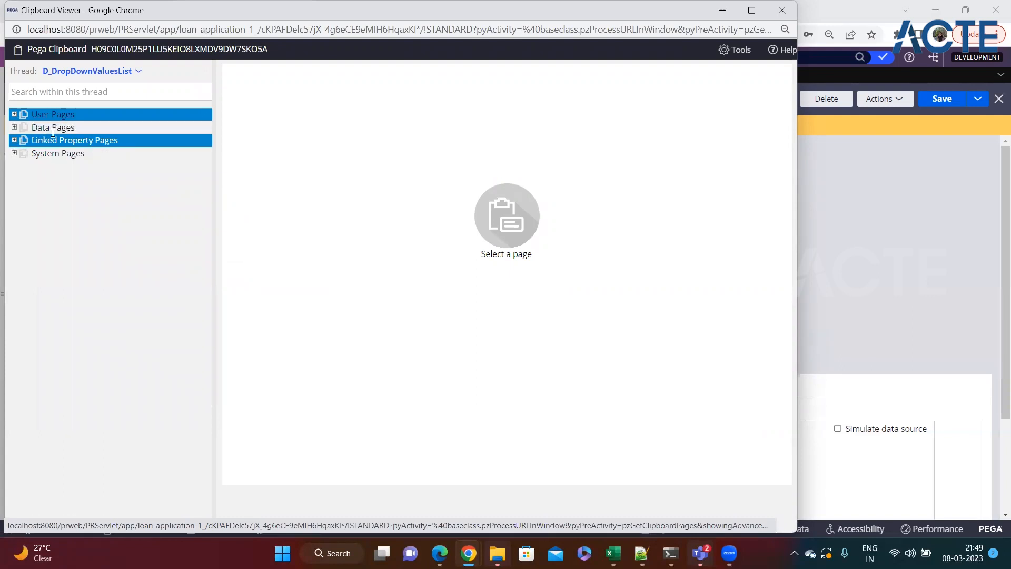
click(15, 128)
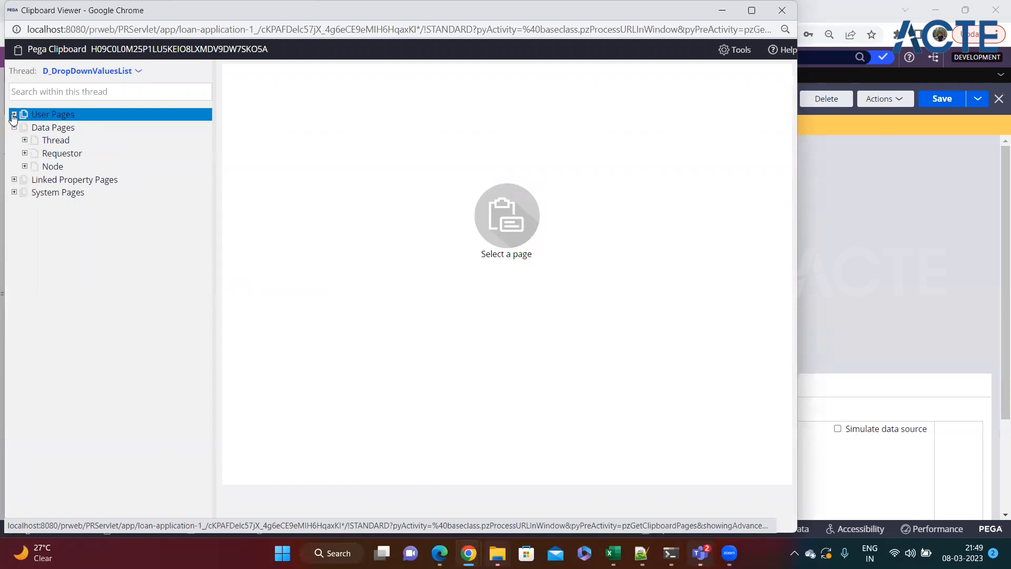
click(14, 114)
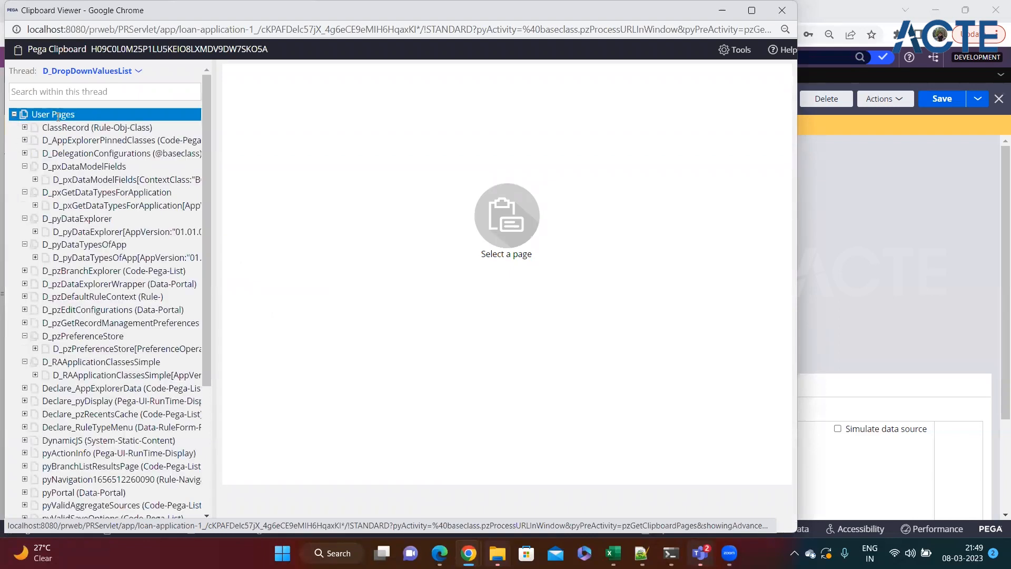
click(14, 115)
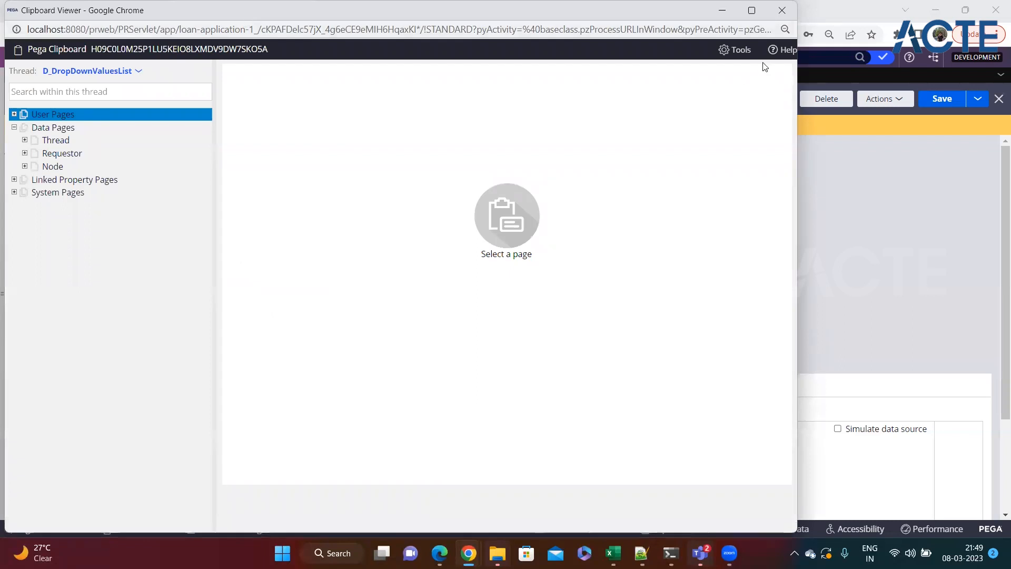
click(783, 10)
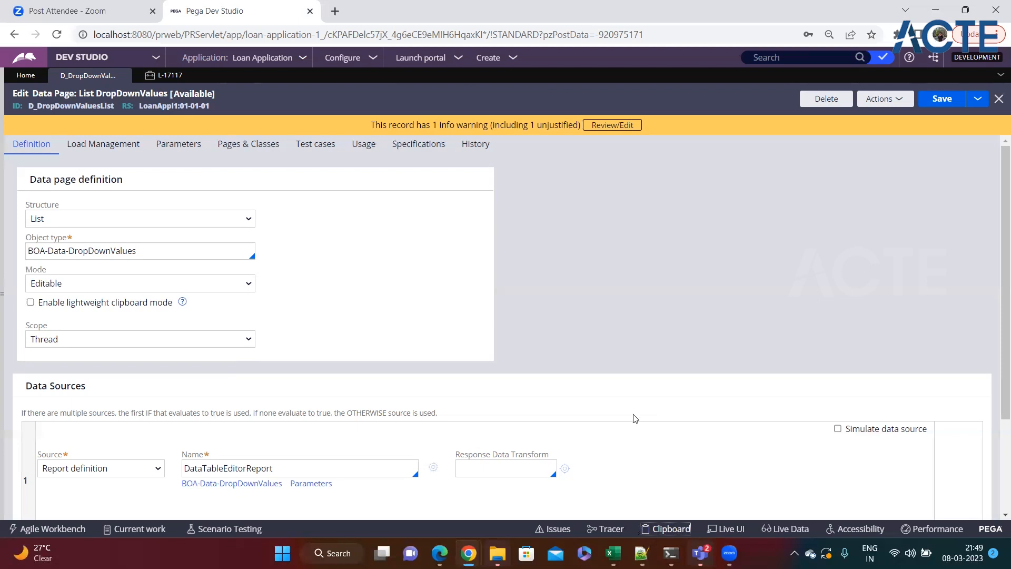
click(667, 529)
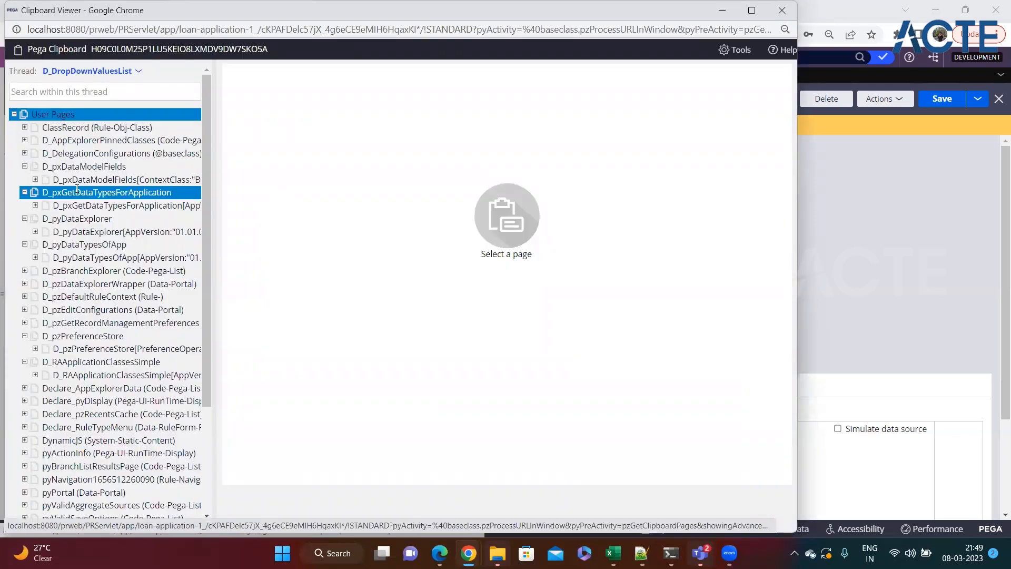
click(15, 114)
click(14, 128)
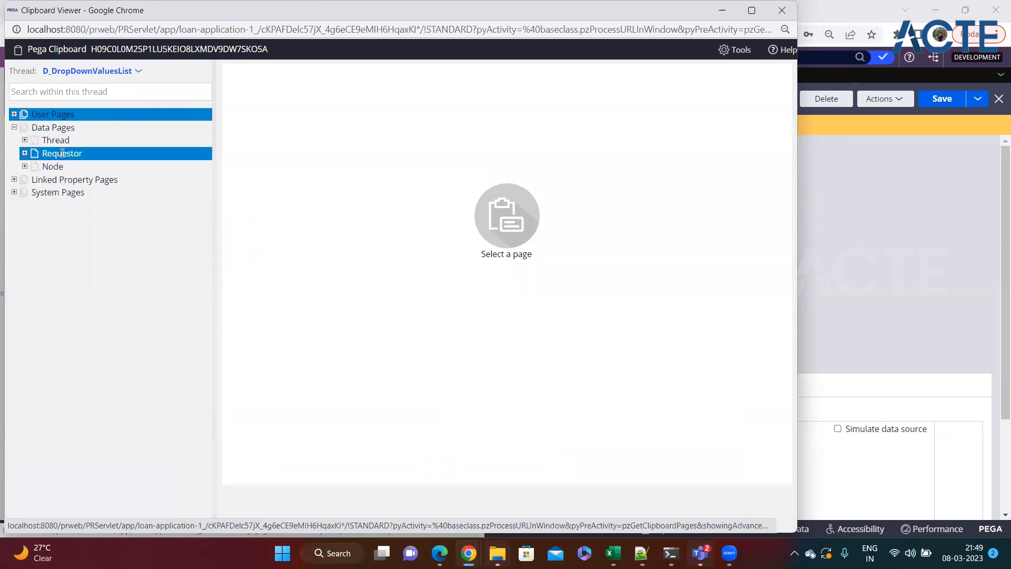
click(15, 114)
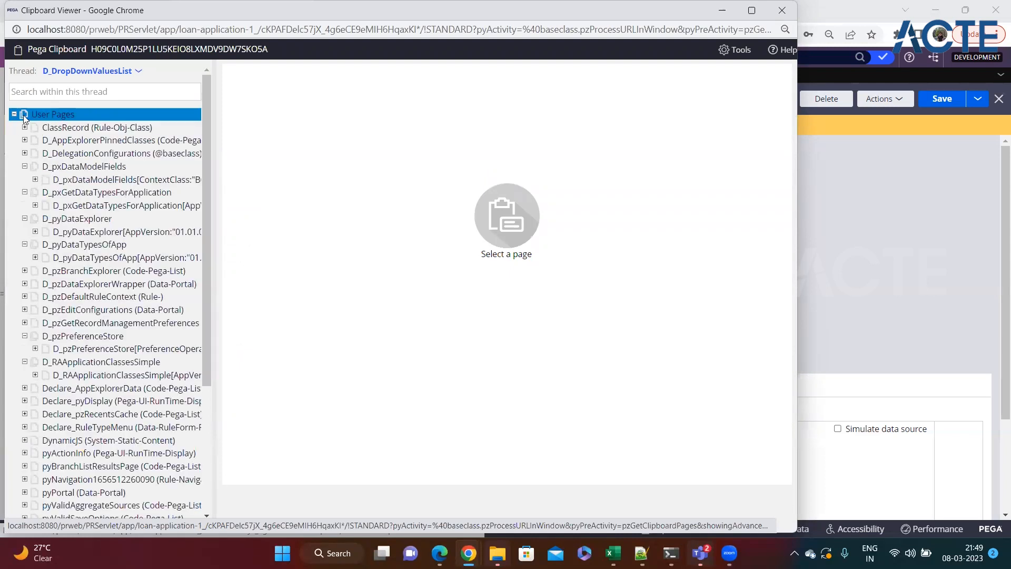
drag(233, 12, 257, 95)
click(804, 94)
Step: Set the data page mode to Savable and point out the Scope setting, still Thread
click(121, 284)
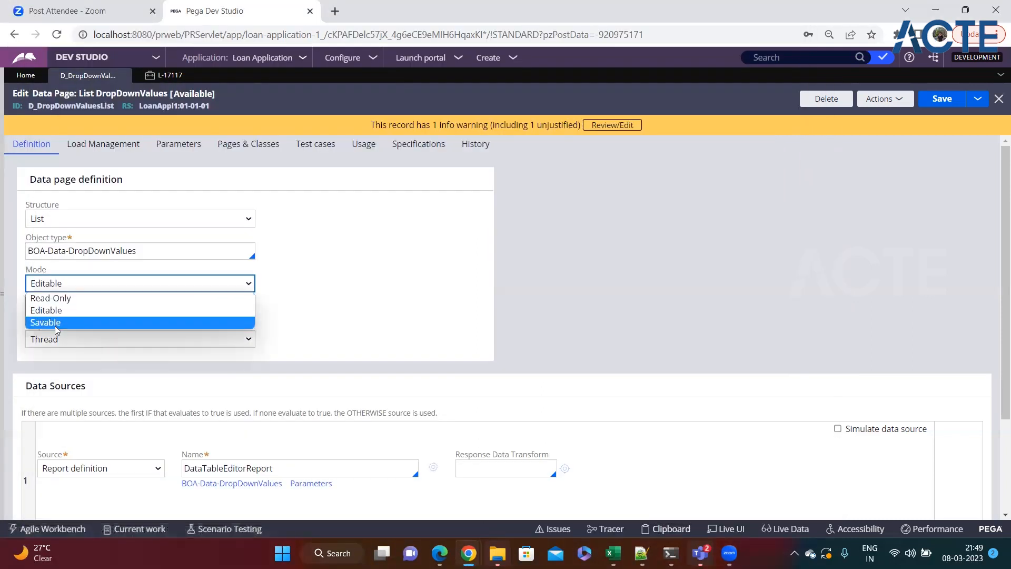
click(55, 322)
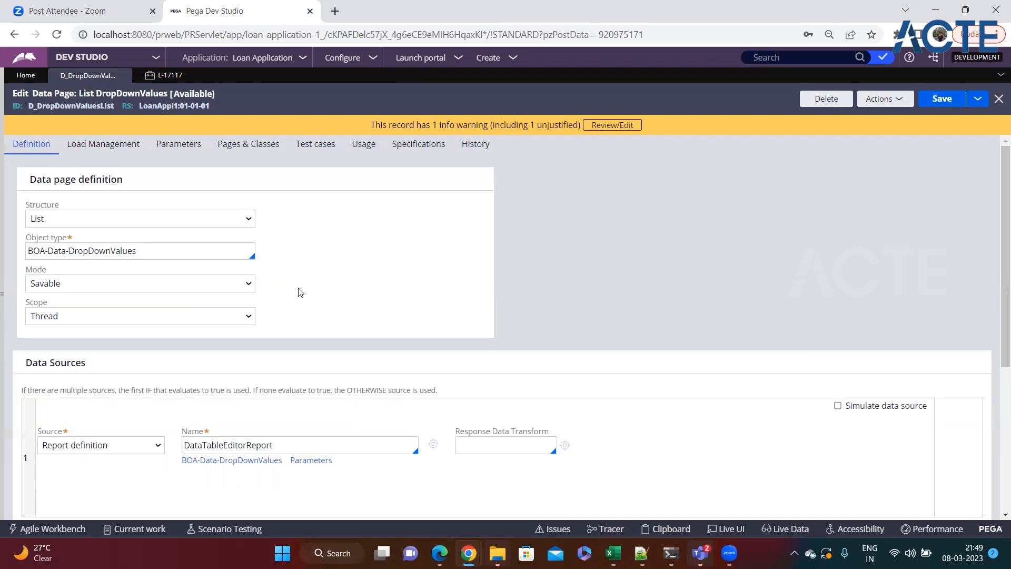
double_click(36, 302)
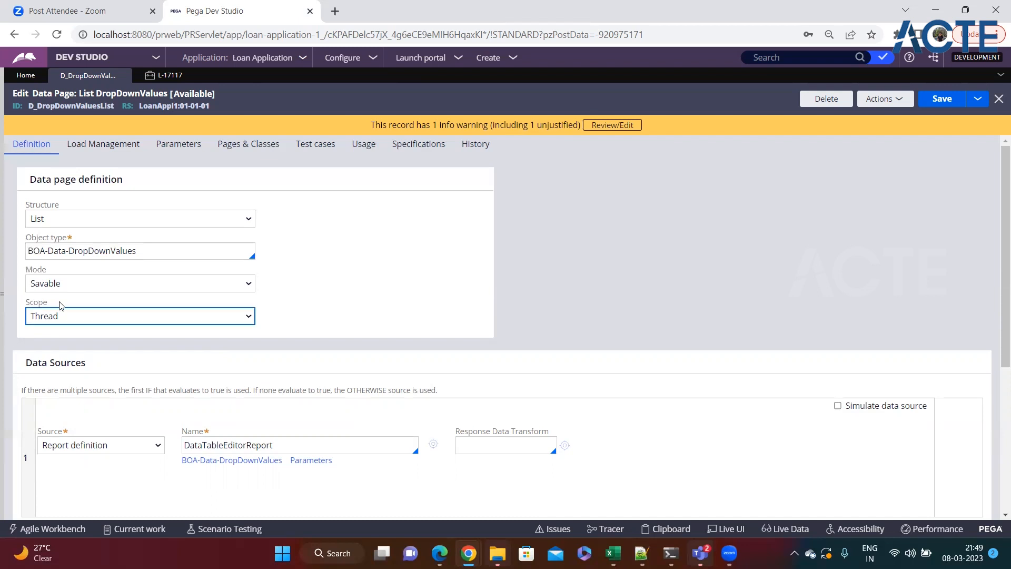
Step: Check the scope choices under Savable, then switch to Read-Only to reveal the Node scope
click(146, 315)
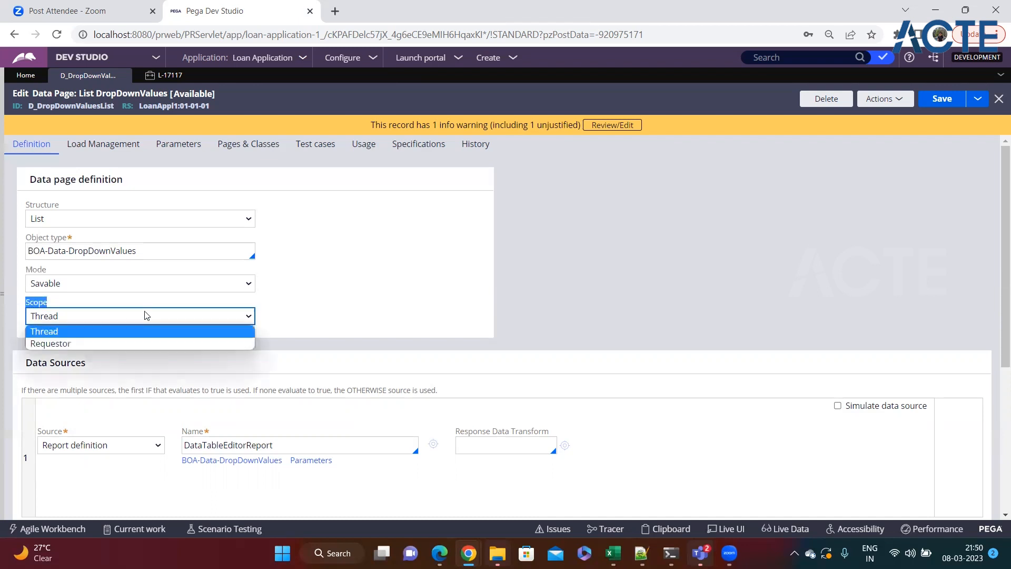
click(319, 282)
click(60, 322)
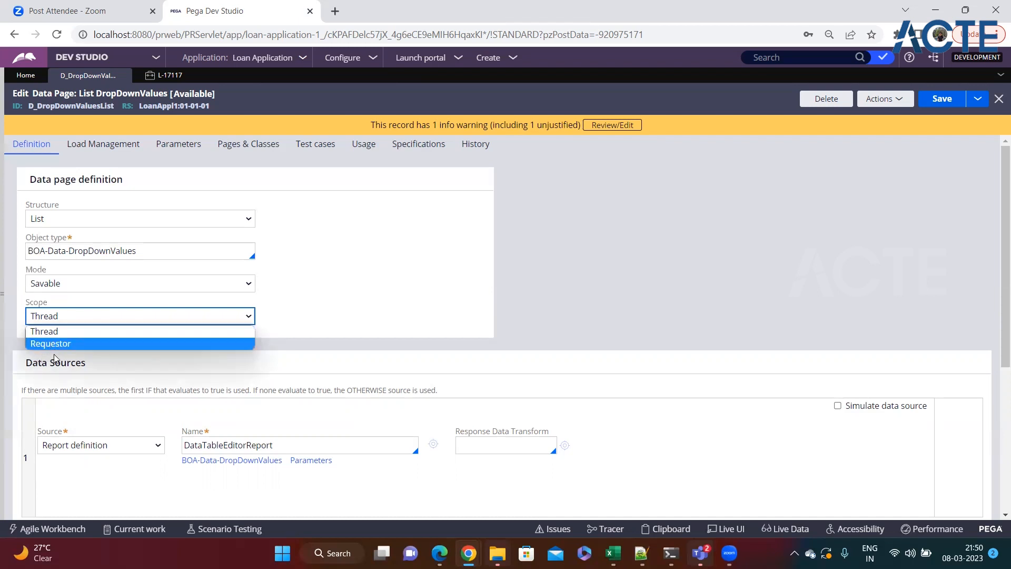
drag(30, 271, 67, 271)
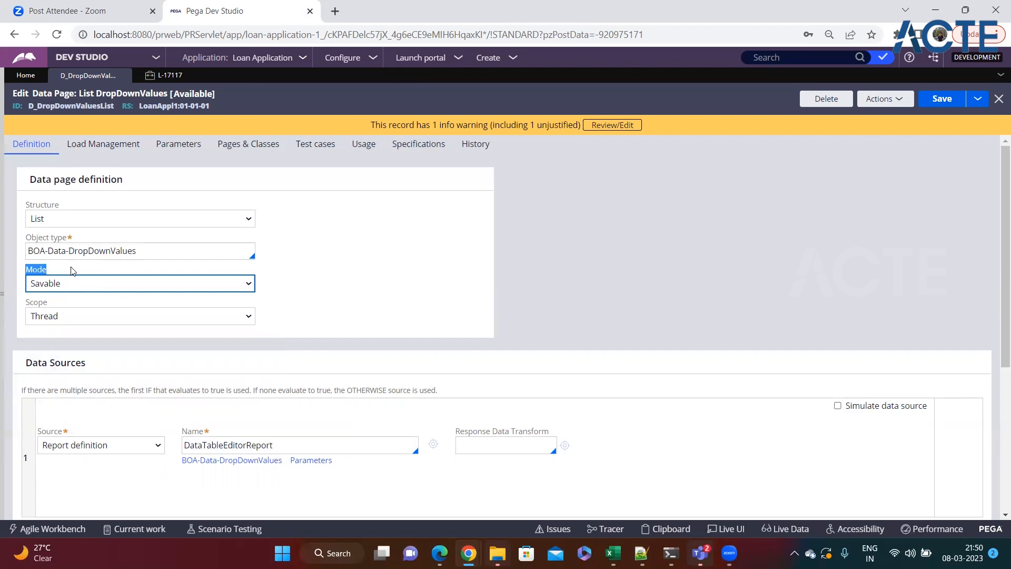
click(61, 319)
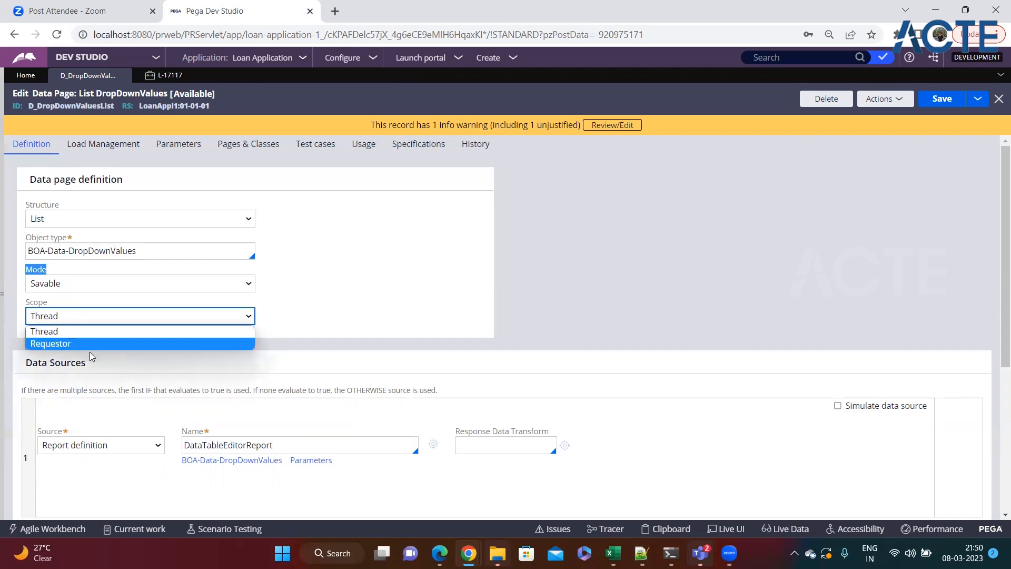
click(72, 284)
click(67, 295)
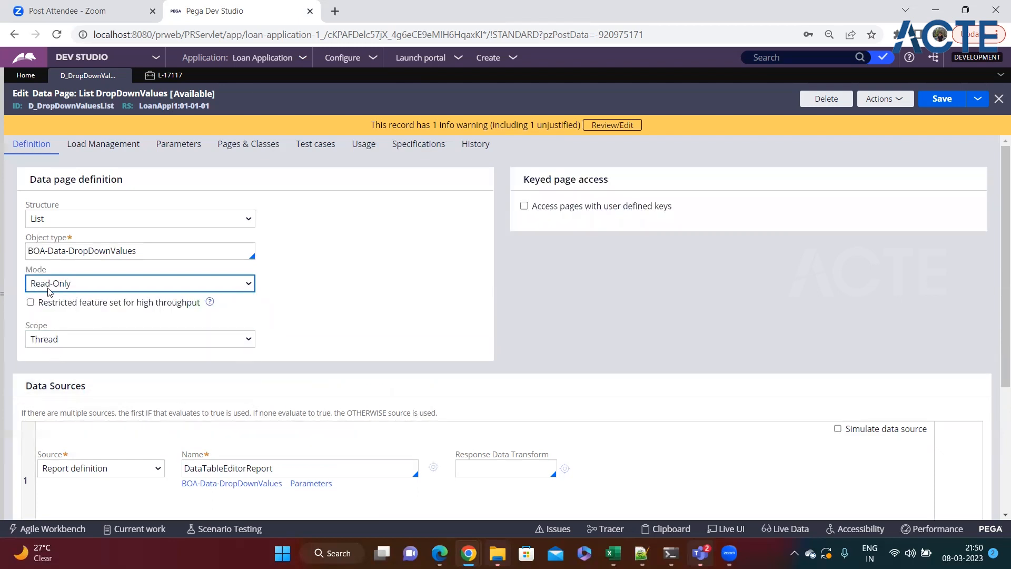
click(69, 339)
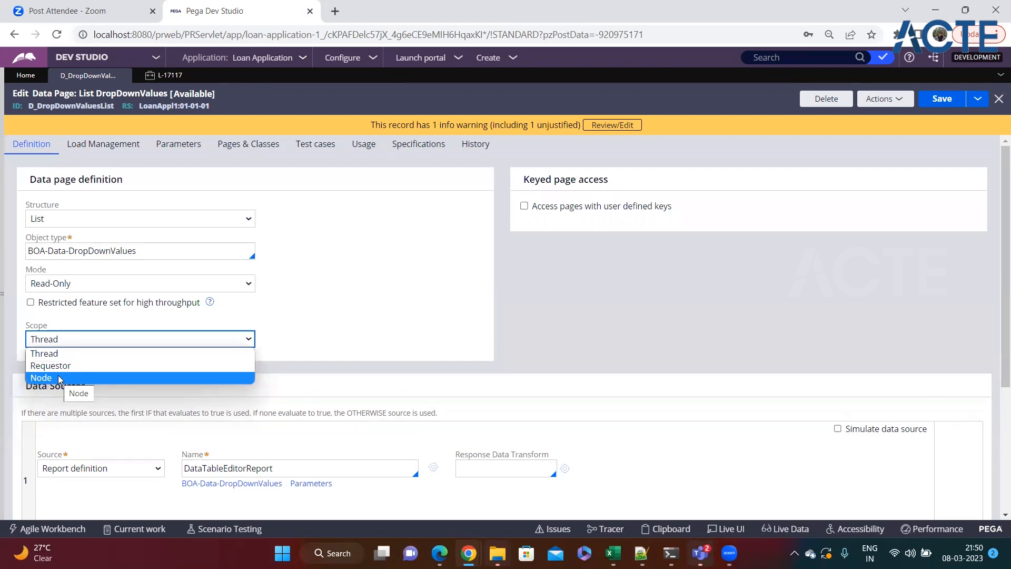
Step: Switch the mode to Editable and compare which scopes it allows
click(100, 284)
click(82, 311)
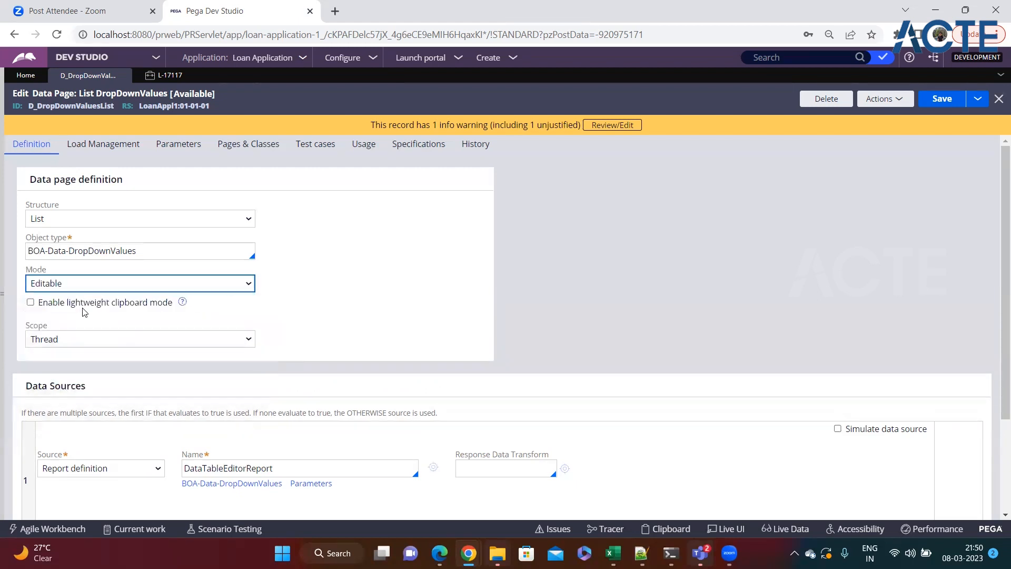
click(74, 341)
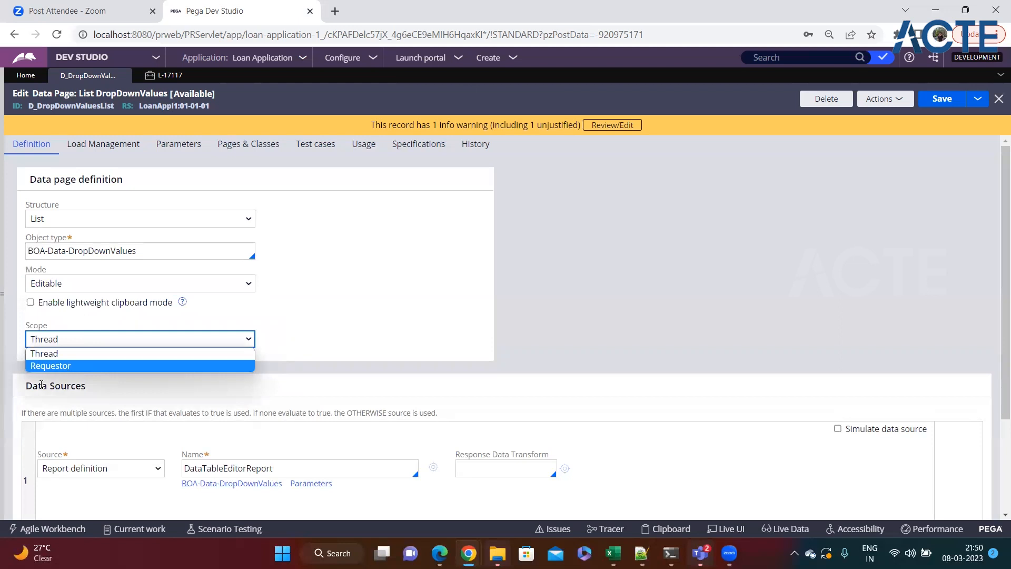
click(103, 285)
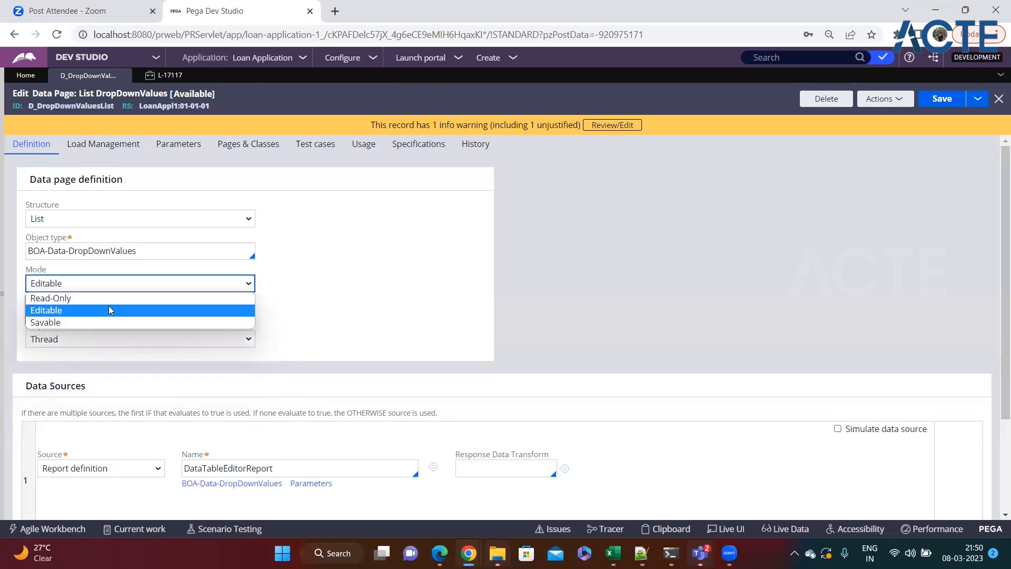
click(309, 314)
Step: Return the mode to Read-Only, confirm Node is offered, and bring up the Notepad++ notes
click(86, 337)
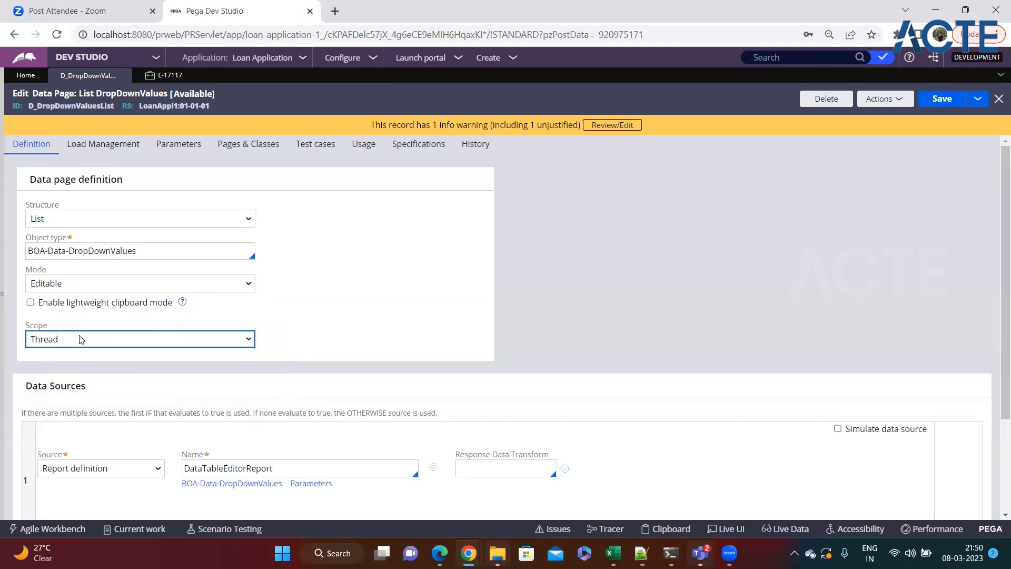
drag(51, 324, 27, 320)
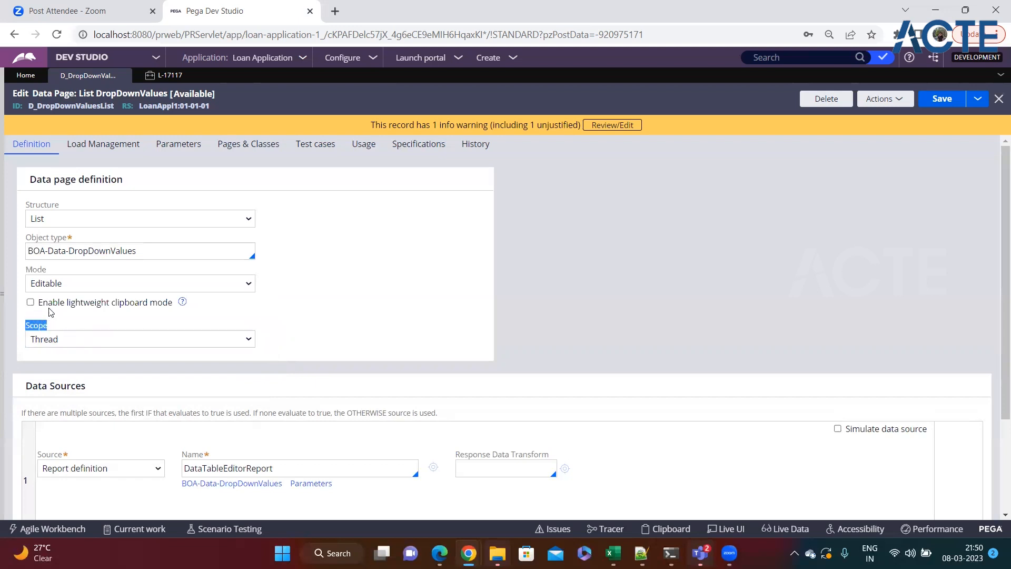
drag(26, 269, 87, 269)
click(86, 283)
click(132, 292)
click(233, 342)
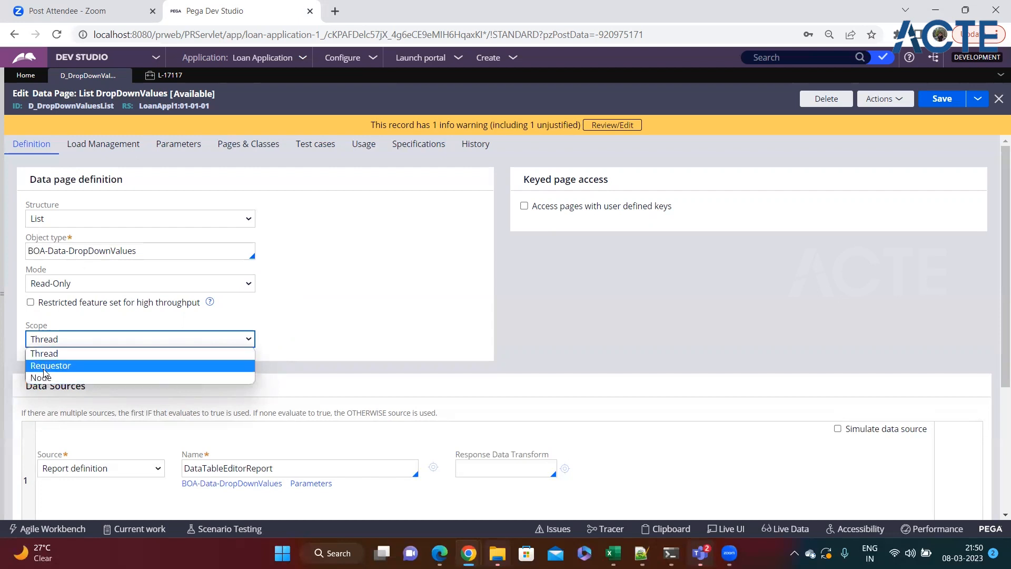
click(642, 553)
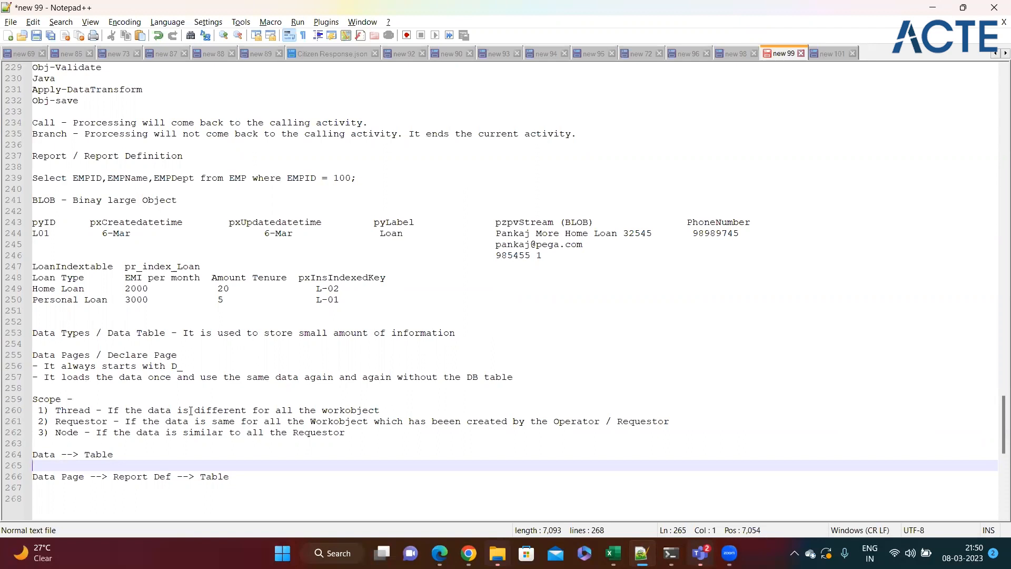
double_click(76, 412)
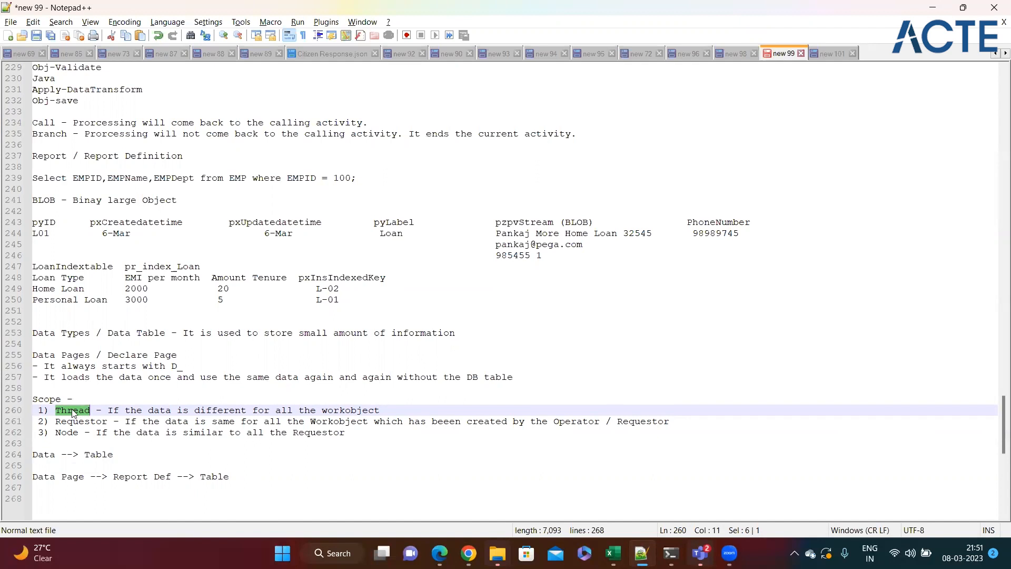
double_click(77, 422)
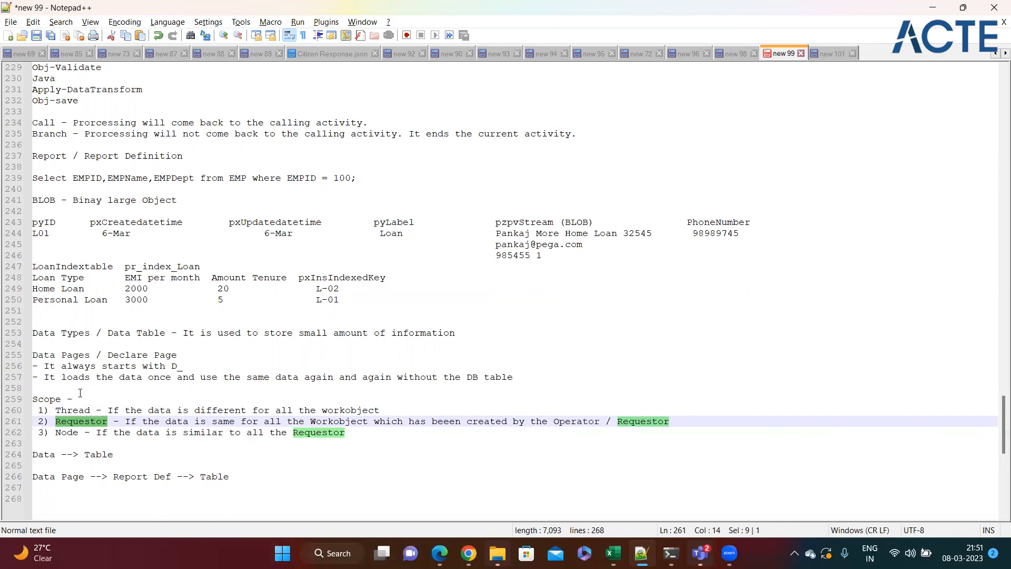
click(65, 441)
double_click(67, 433)
click(351, 437)
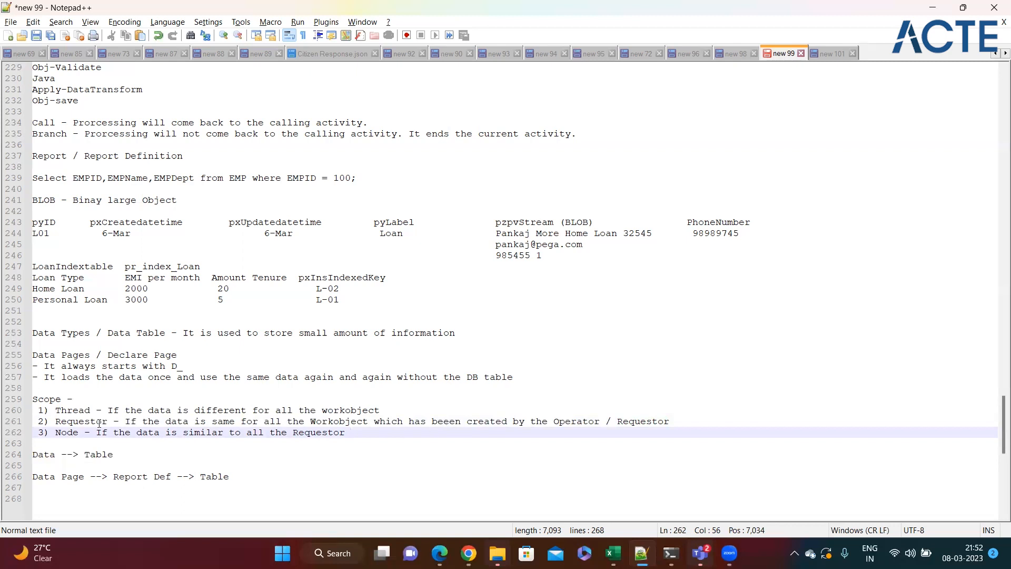
double_click(67, 432)
click(382, 433)
Step: Back in the D_DropDownValuesList editor, review its Report definition source, DataTableEditorReport
key(alt+Tab)
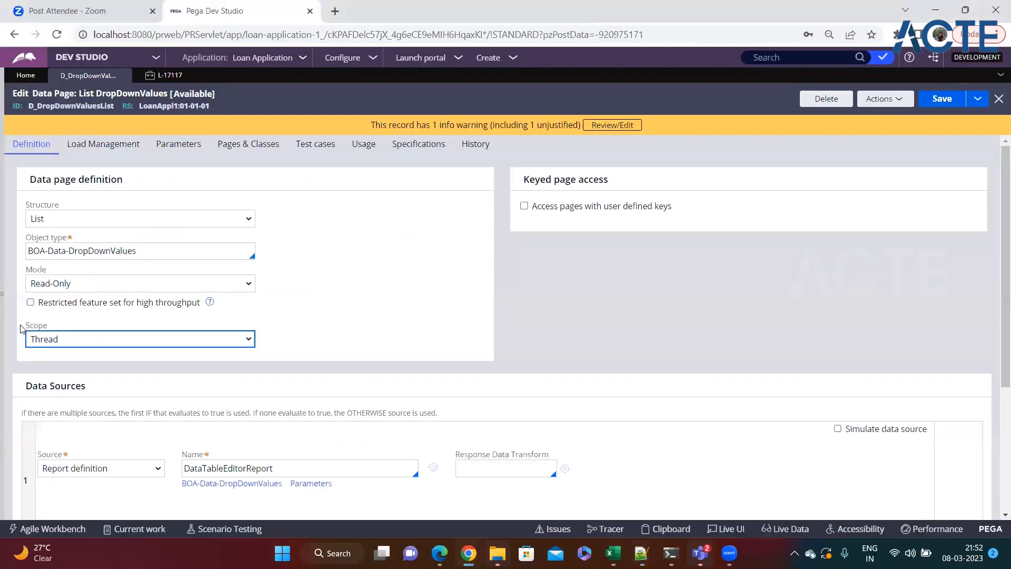
scroll(79, 331, down, 4)
drag(27, 189, 109, 193)
scroll(110, 193, up, 4)
double_click(71, 106)
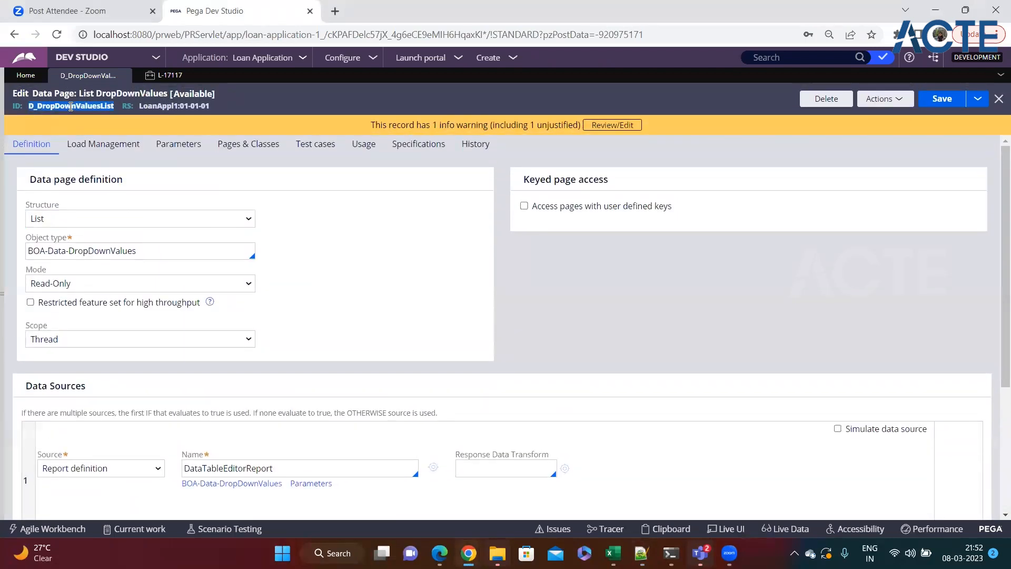
click(317, 250)
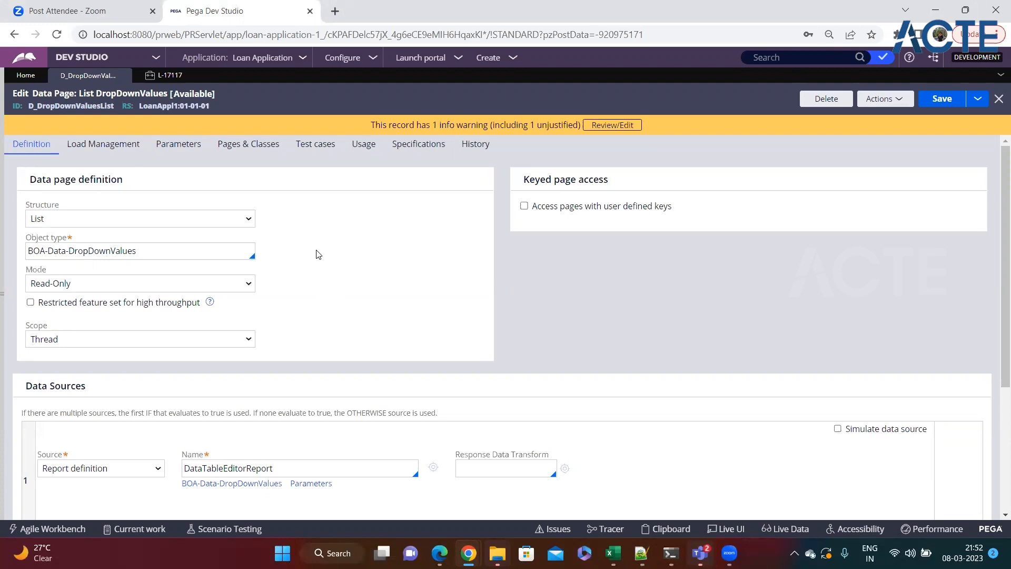
scroll(316, 255, down, 4)
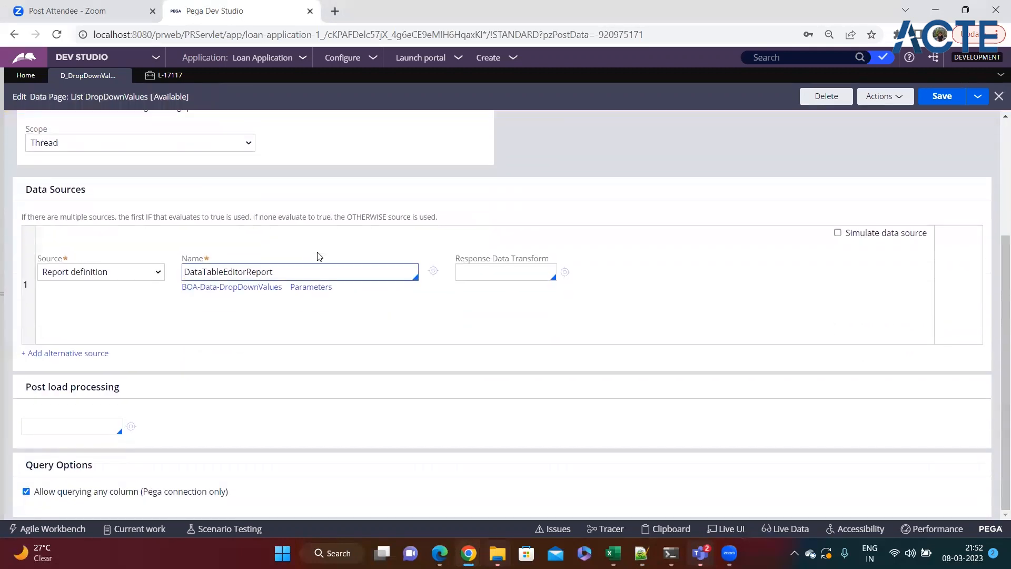
click(100, 273)
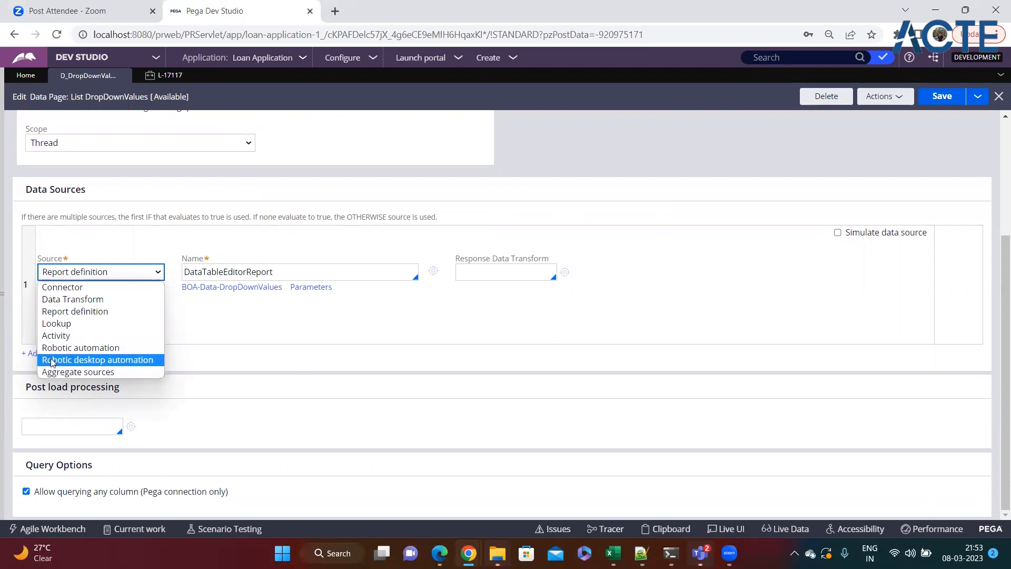
click(241, 337)
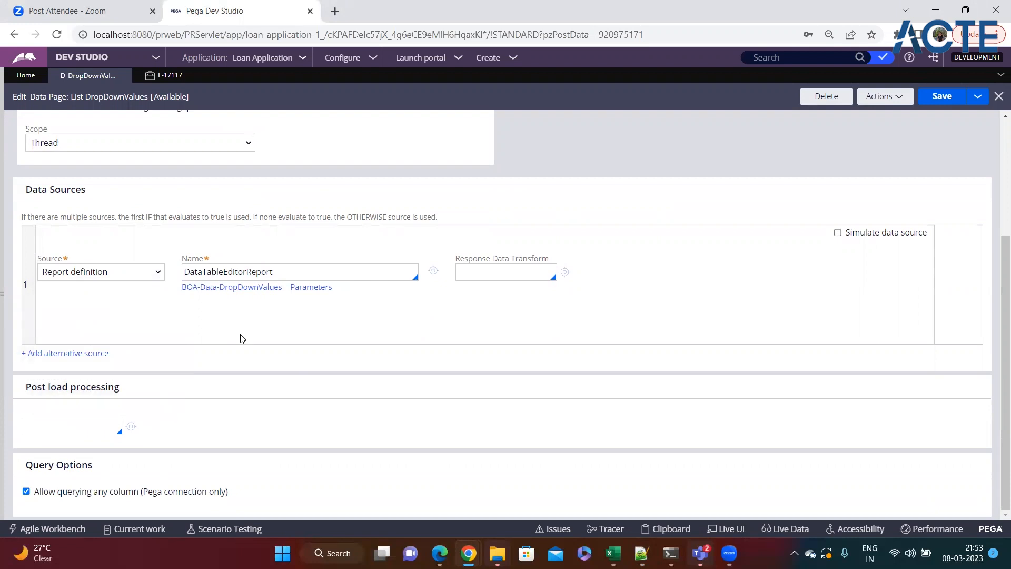
scroll(230, 333, up, 4)
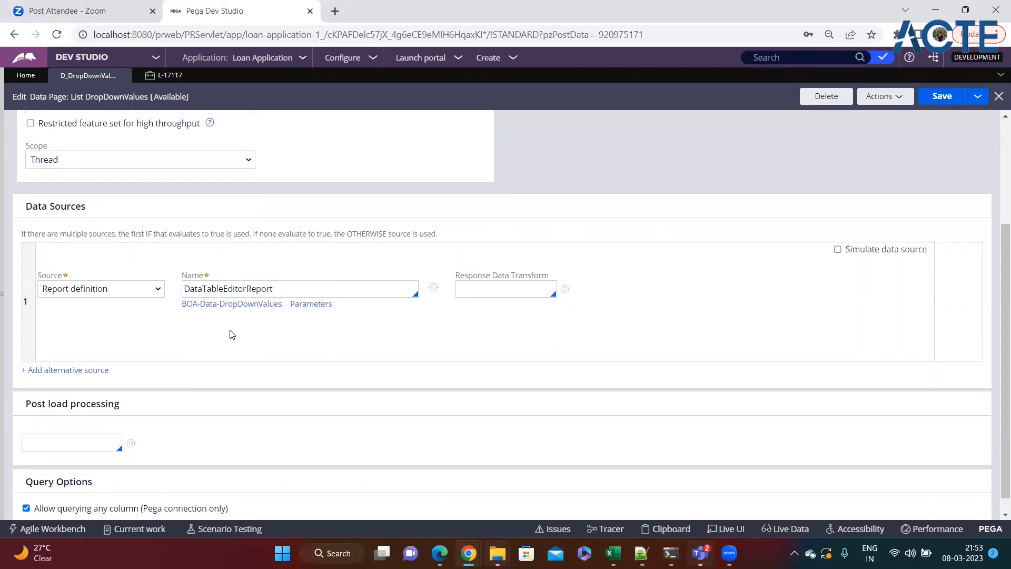
scroll(230, 333, down, 4)
Step: Change the data page's source to Aggregate sources
click(116, 271)
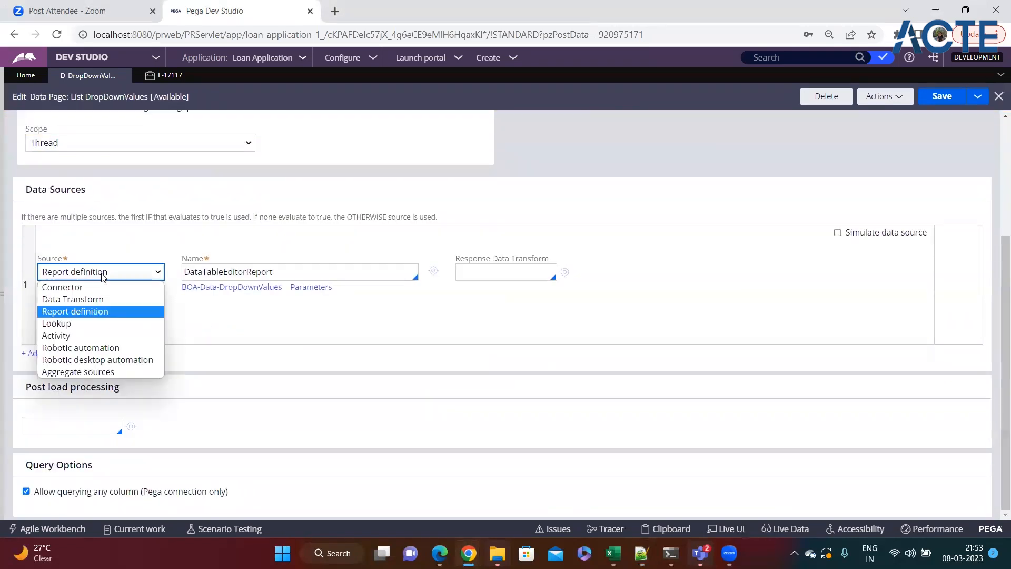
click(81, 370)
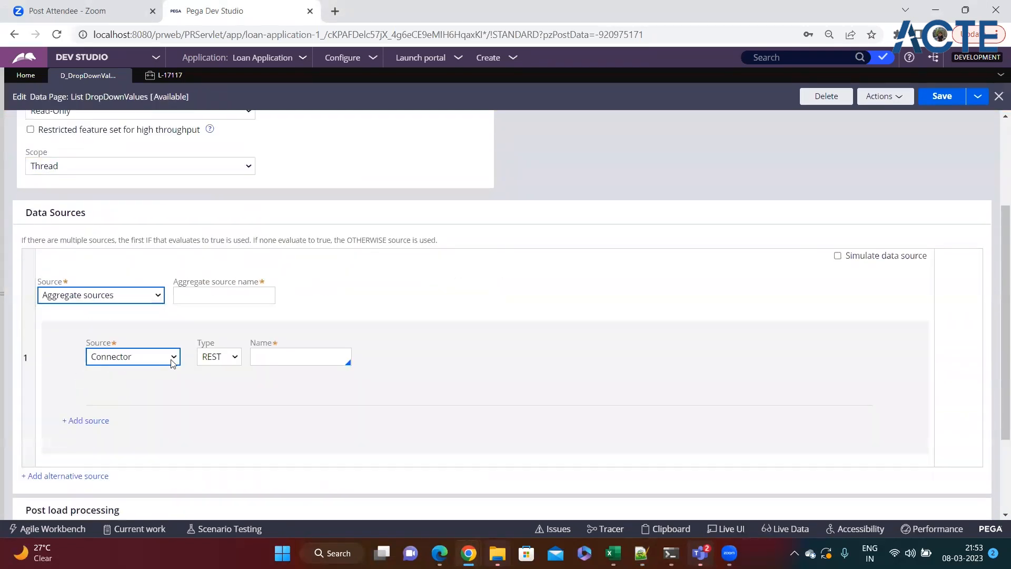
click(177, 296)
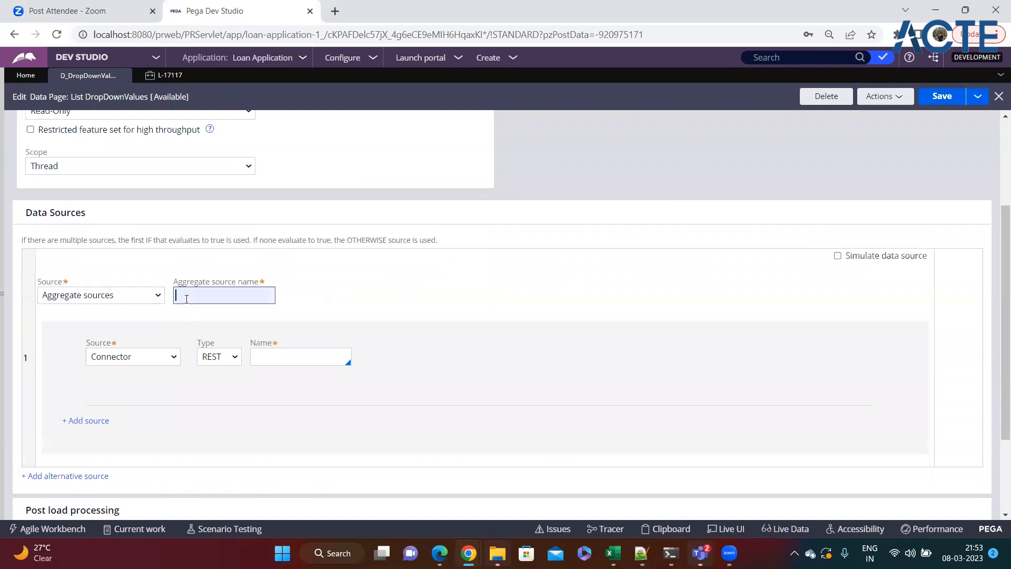
click(143, 296)
click(333, 298)
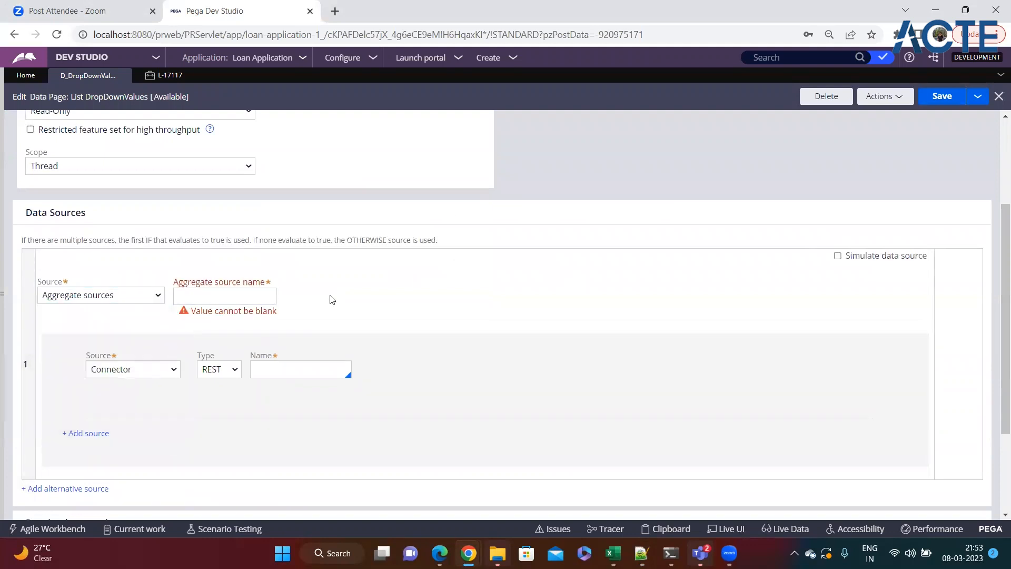
Step: Add a second aggregate source row and an IF alternative source above it
click(96, 436)
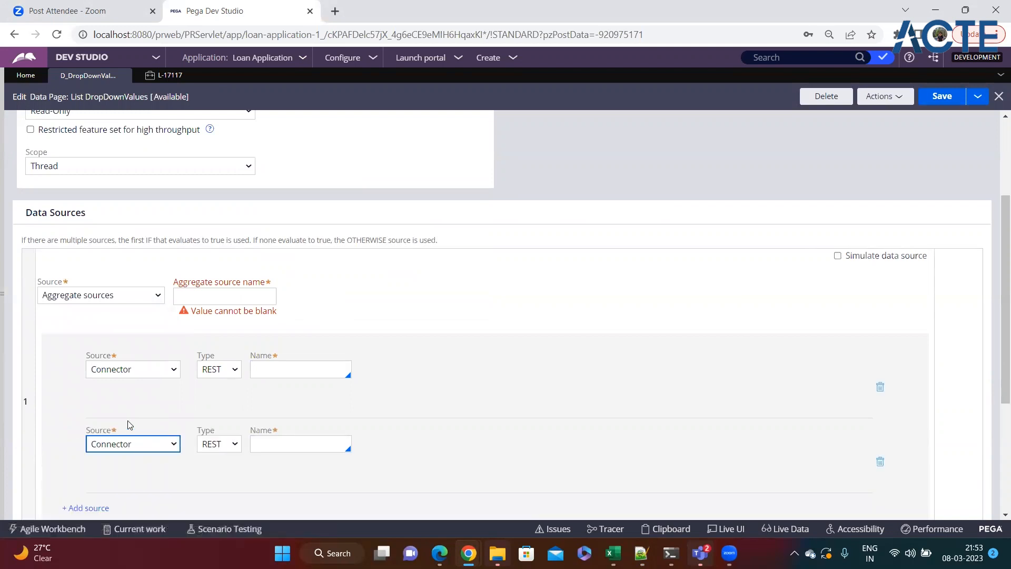
scroll(127, 422, down, 4)
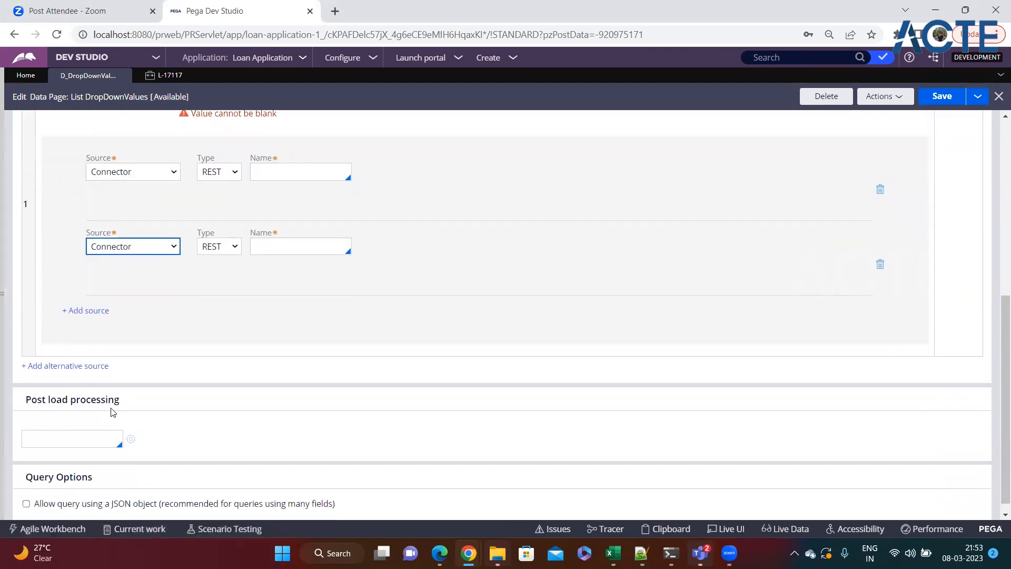
click(68, 367)
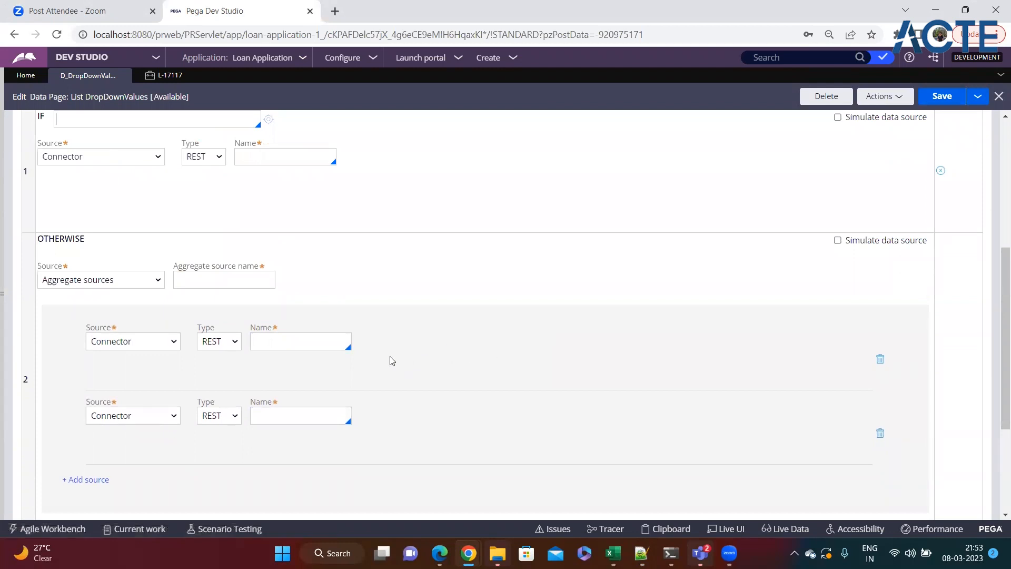
scroll(391, 361, up, 5)
scroll(271, 373, down, 3)
scroll(242, 392, down, 5)
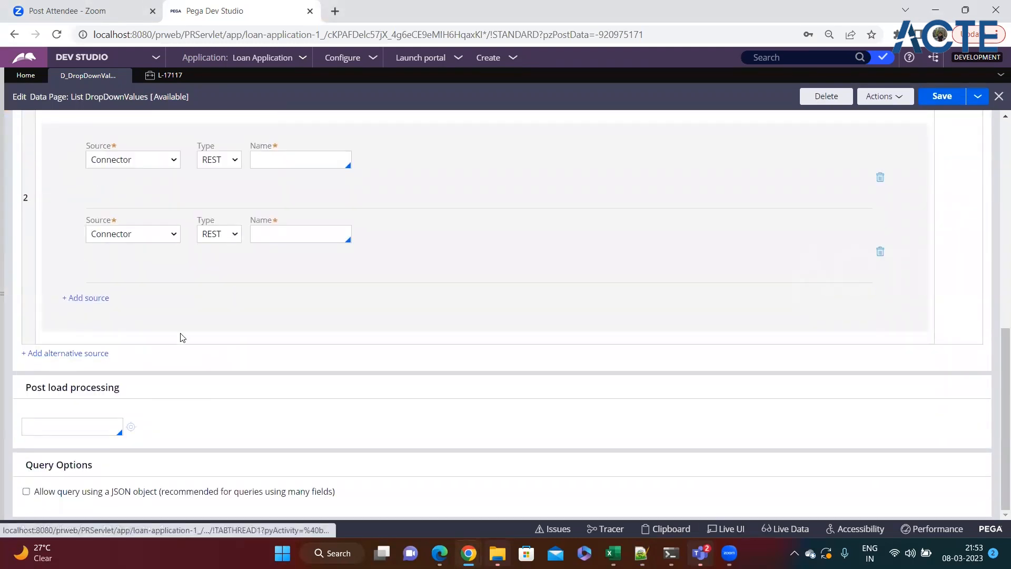
scroll(181, 336, up, 3)
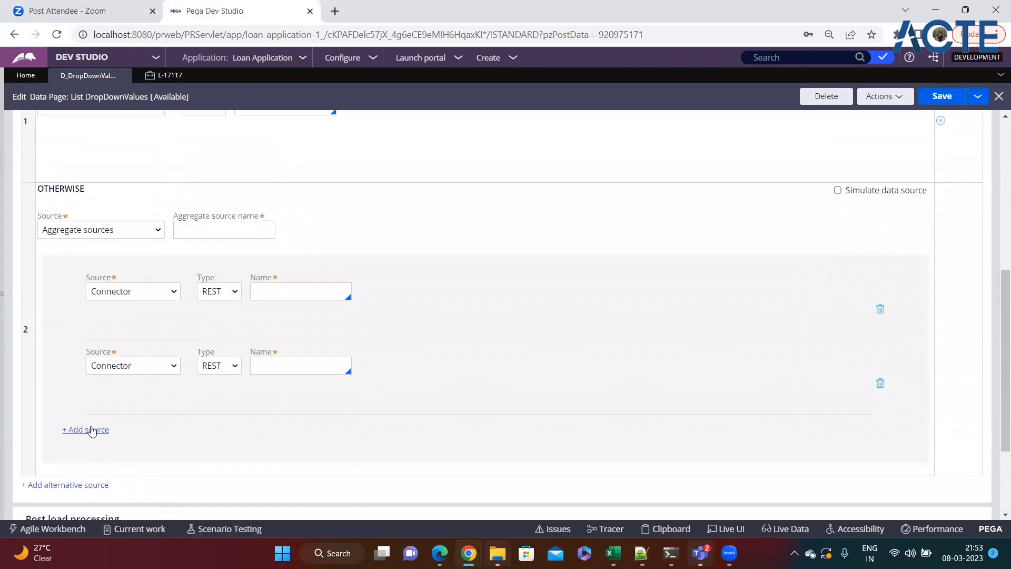
scroll(107, 334, up, 3)
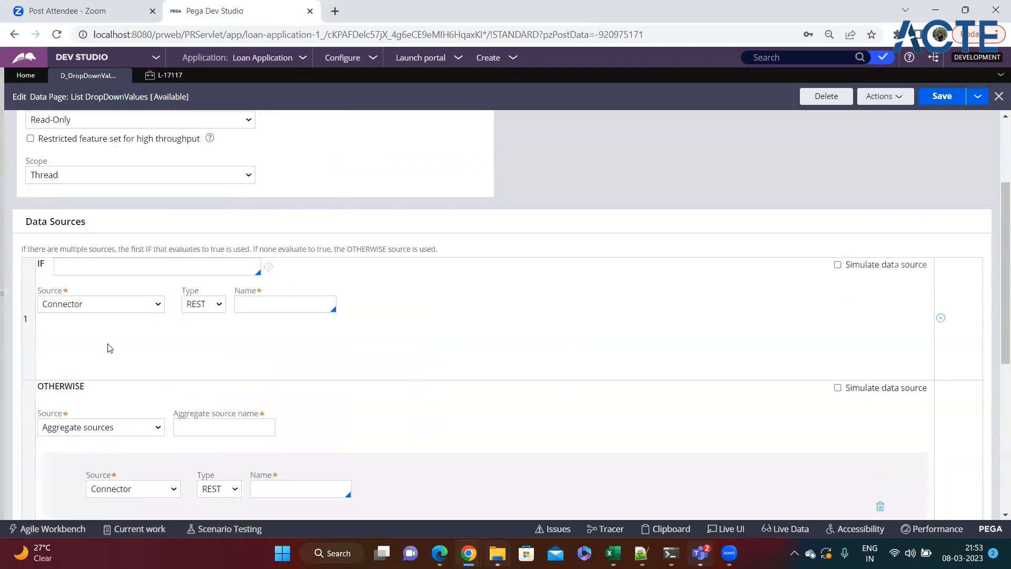
scroll(108, 339, down, 2)
Step: Set both aggregate source rows to Report definition
click(136, 356)
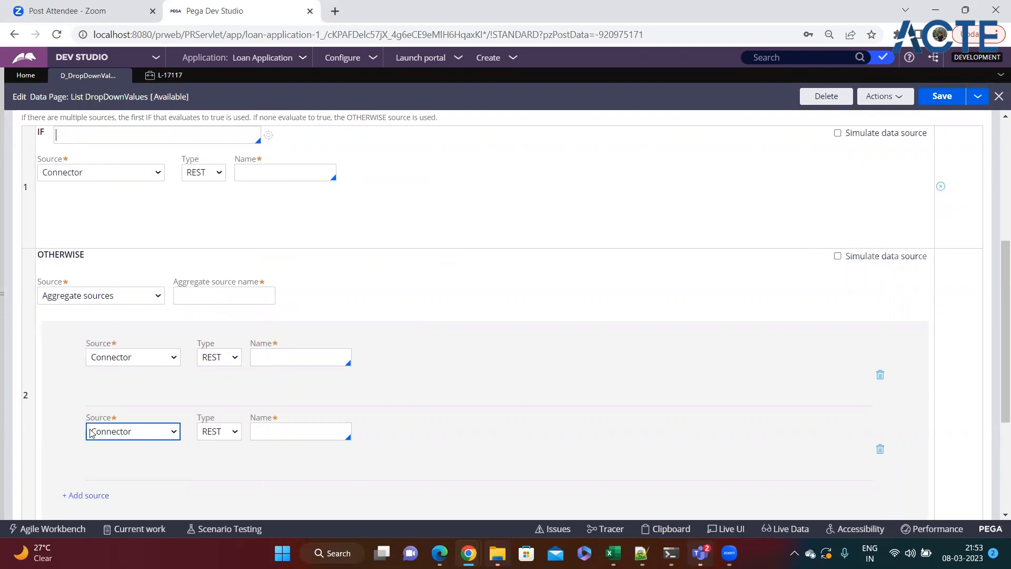
click(132, 357)
click(114, 399)
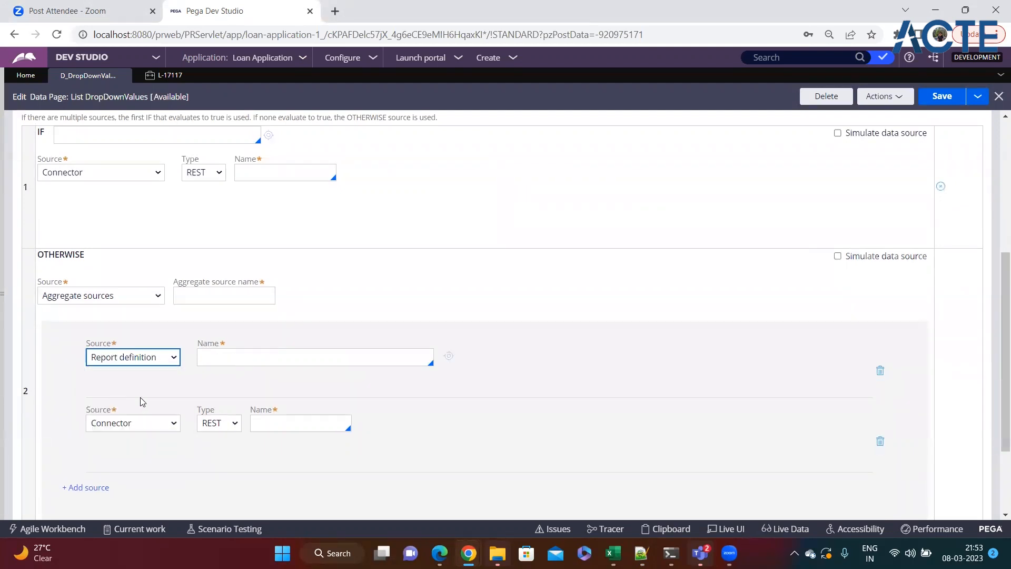
click(133, 424)
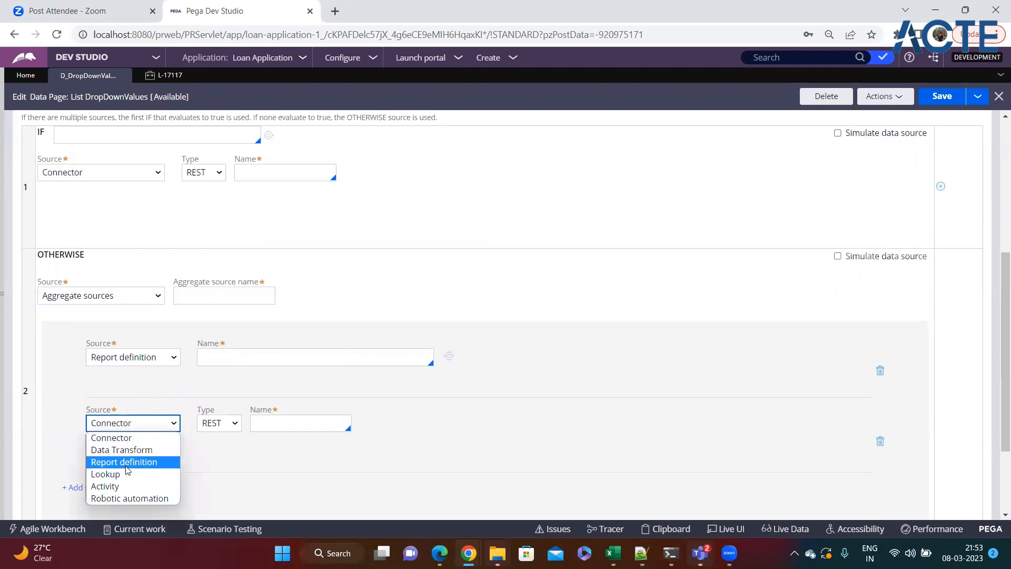
click(128, 464)
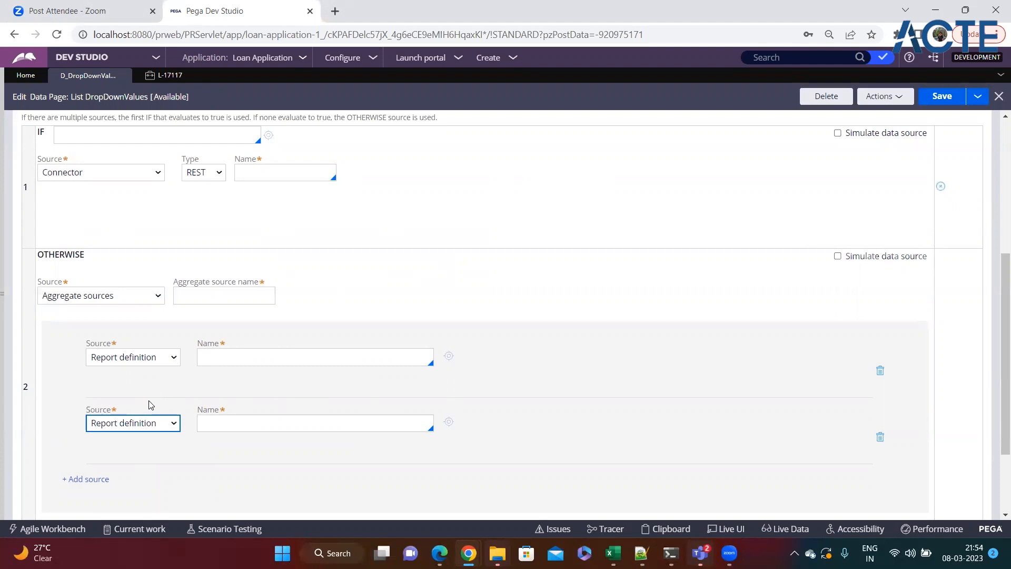
click(231, 357)
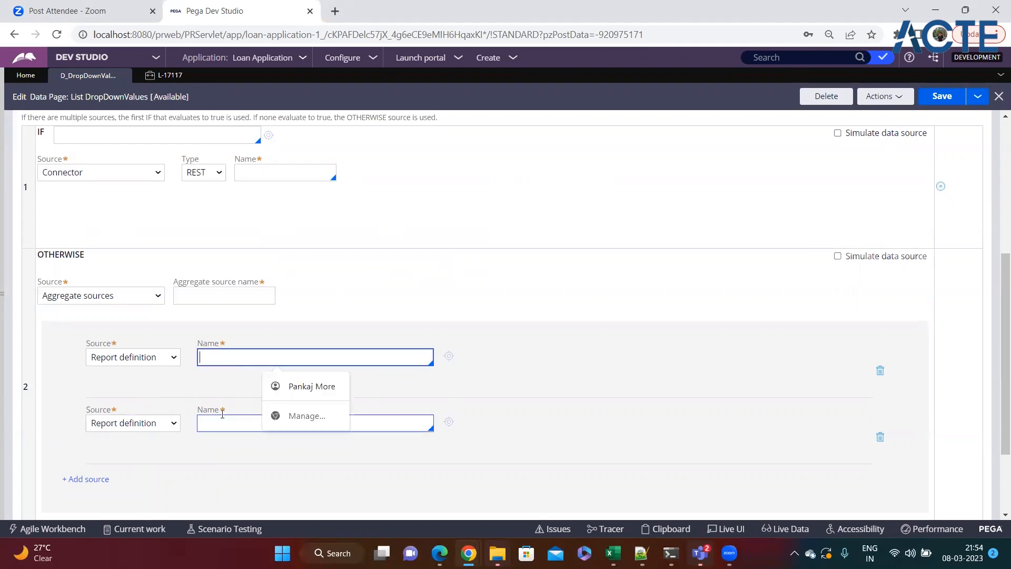
click(269, 423)
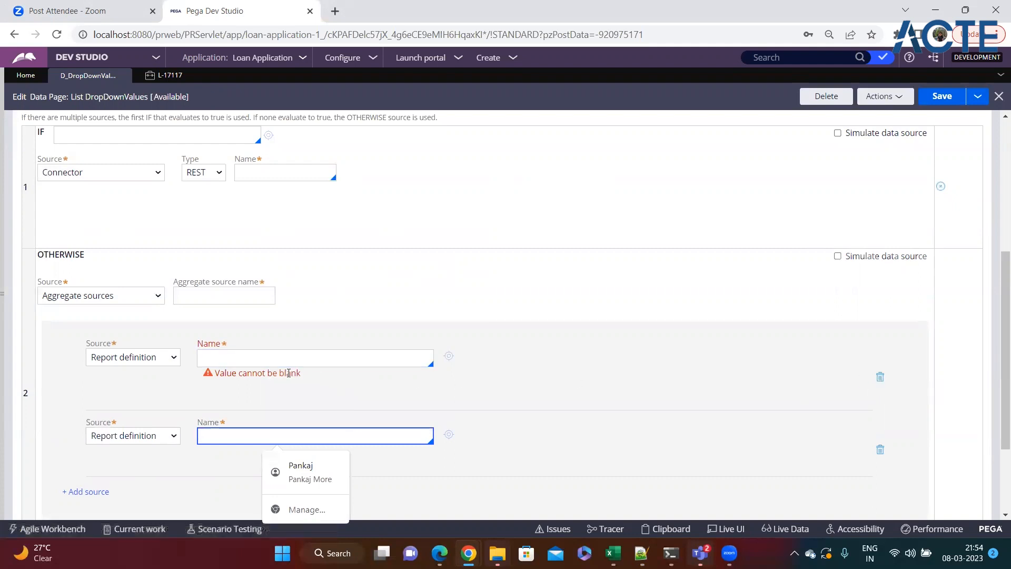
scroll(283, 363, down, 3)
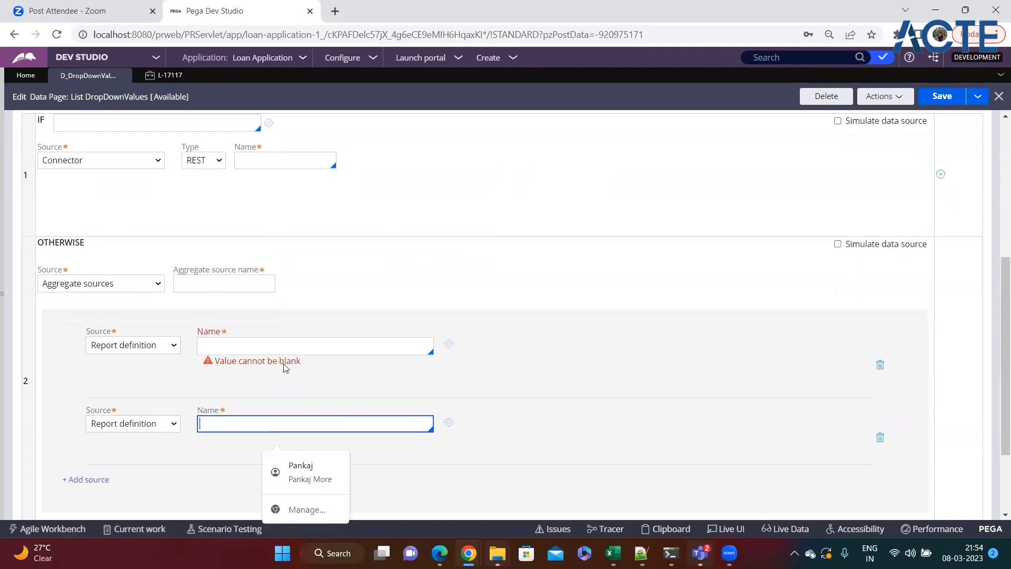
click(56, 424)
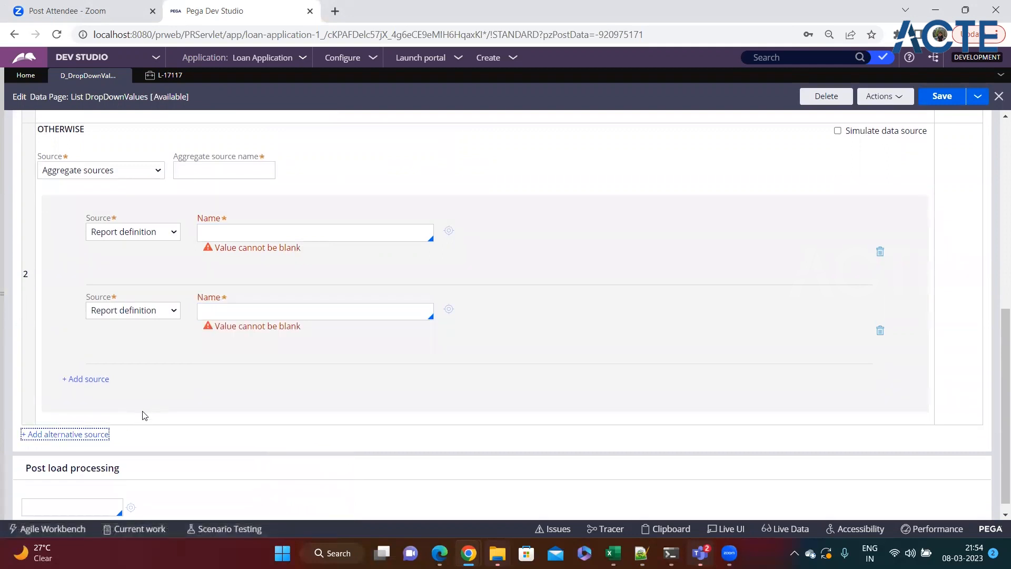
scroll(158, 414, down, 4)
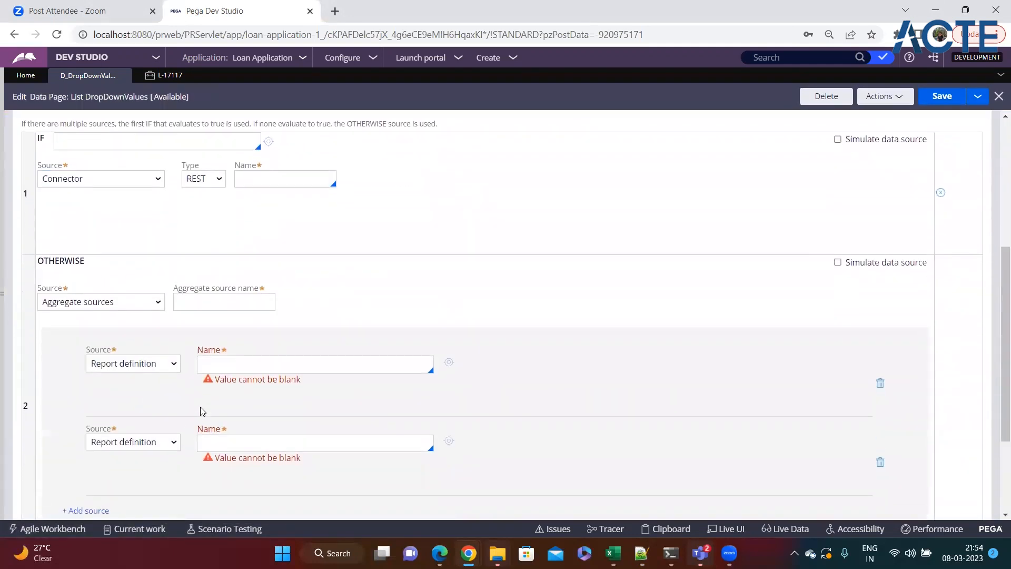
Step: Set the IF source to Report definition and bring up the Load Management settings
click(107, 141)
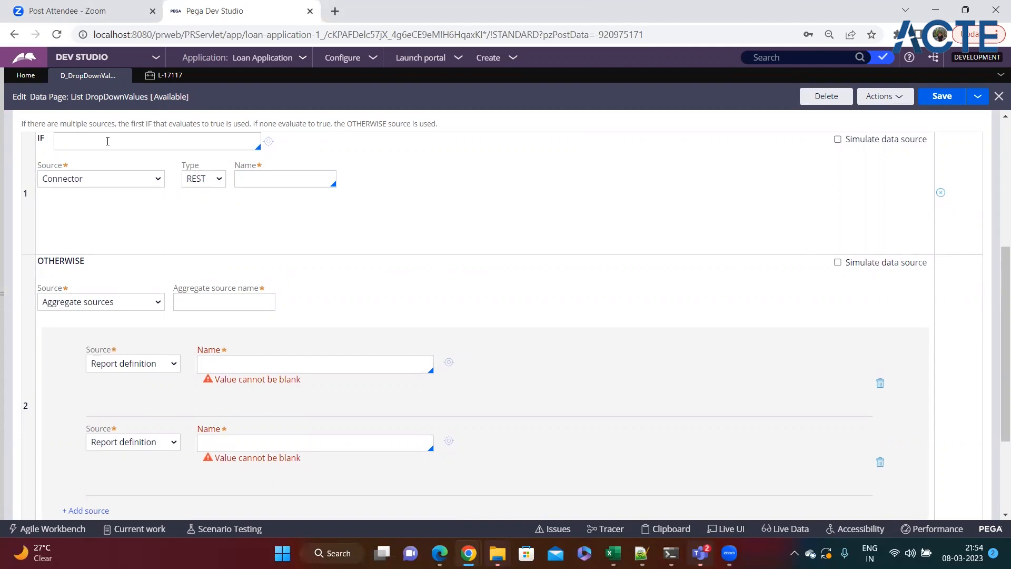
click(108, 179)
click(88, 218)
click(205, 182)
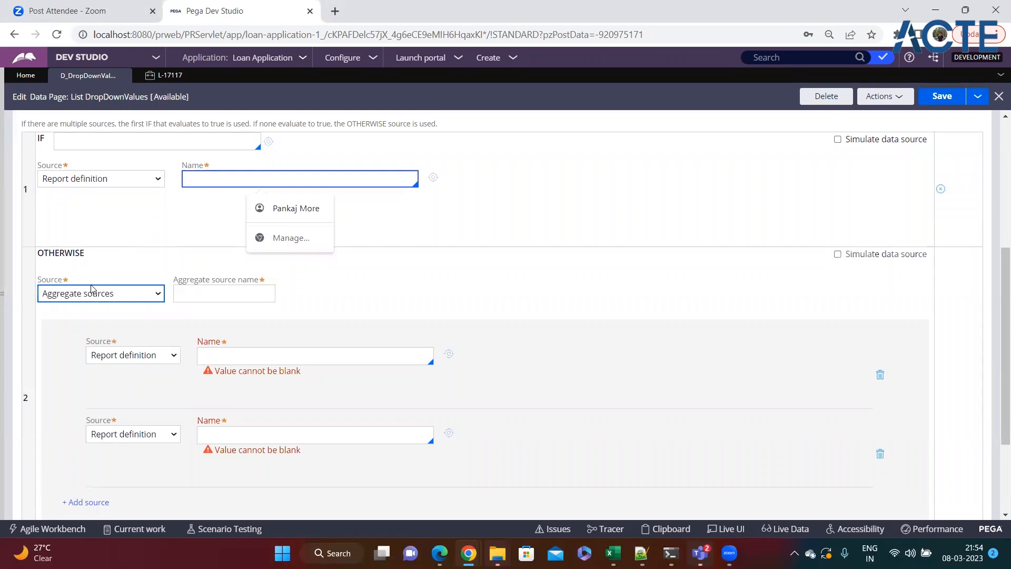
click(185, 295)
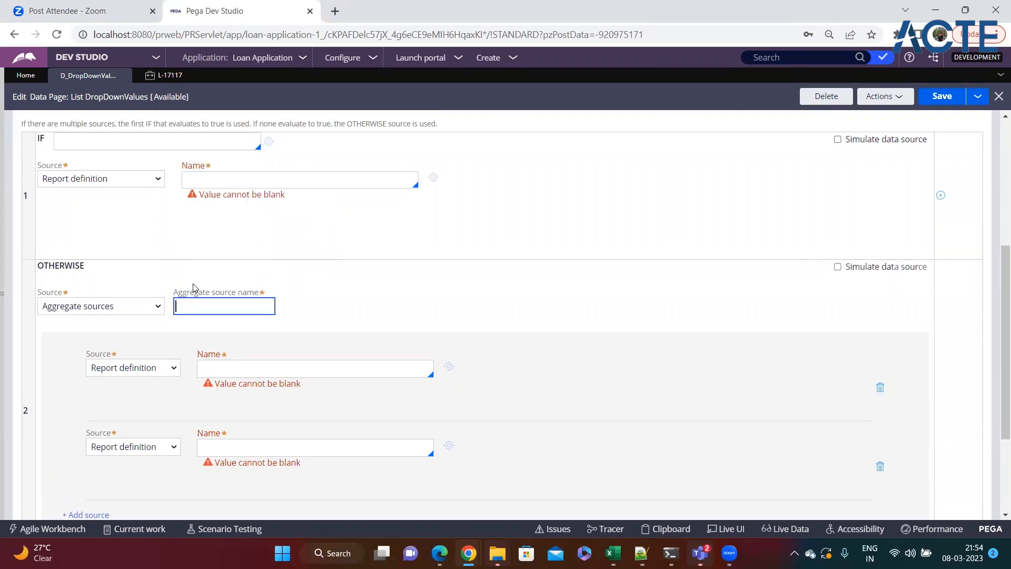
scroll(194, 287, down, 3)
scroll(192, 343, up, 8)
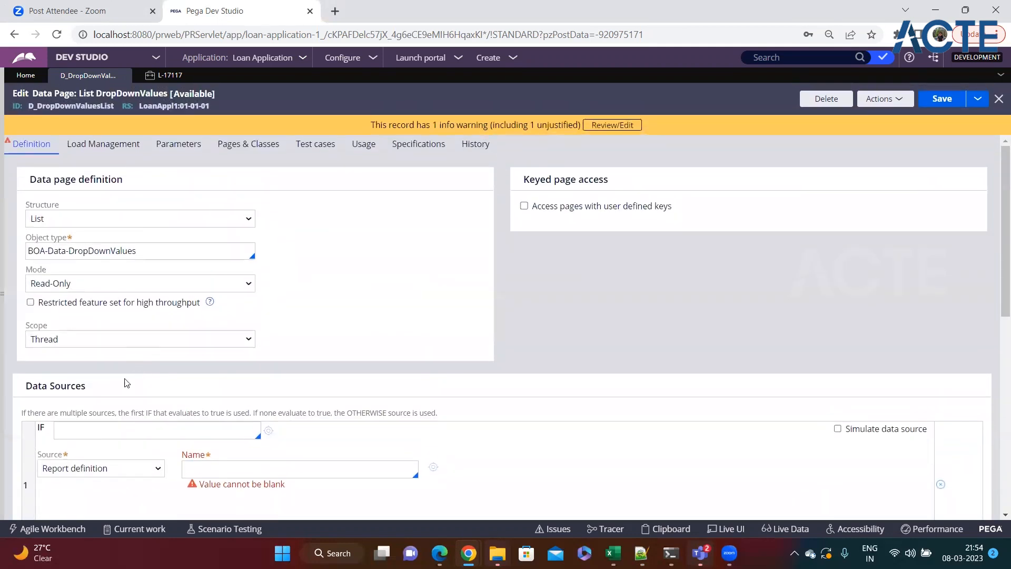
scroll(126, 384, down, 2)
click(115, 402)
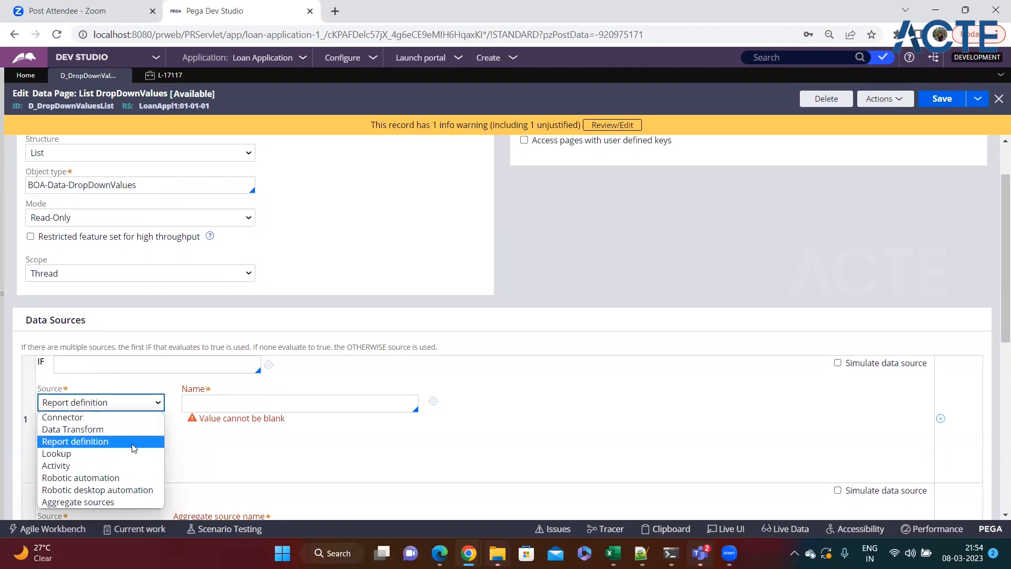
click(463, 429)
scroll(463, 429, up, 1)
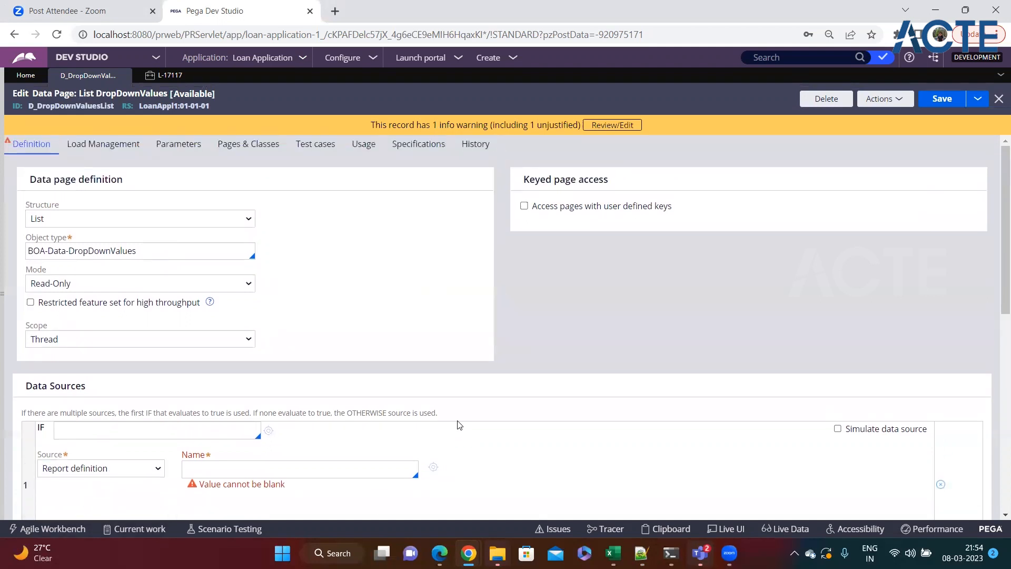
click(108, 147)
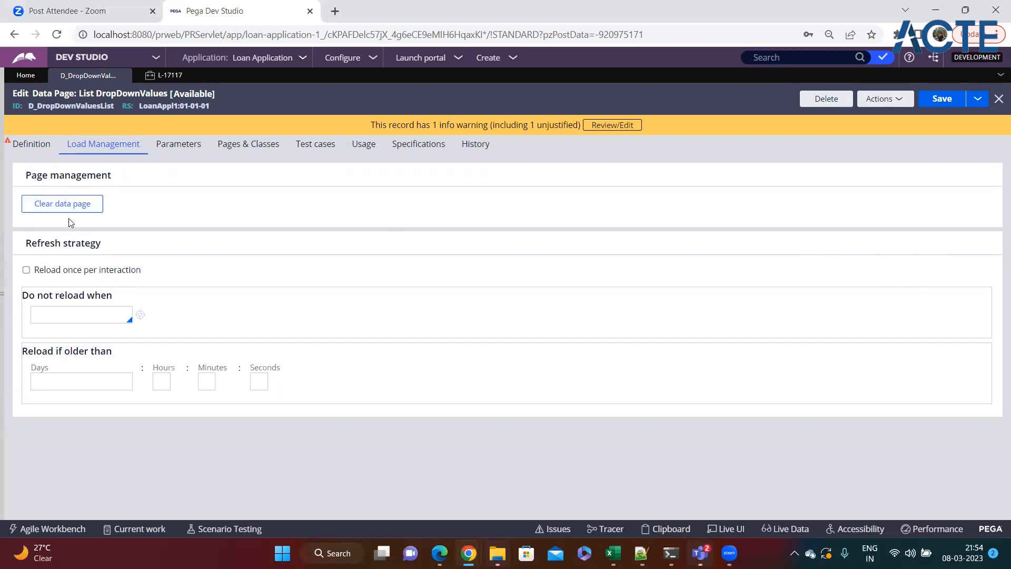
Step: Tick Reload once per interaction under Refresh strategy, then switch to case L-17117
drag(25, 250, 105, 255)
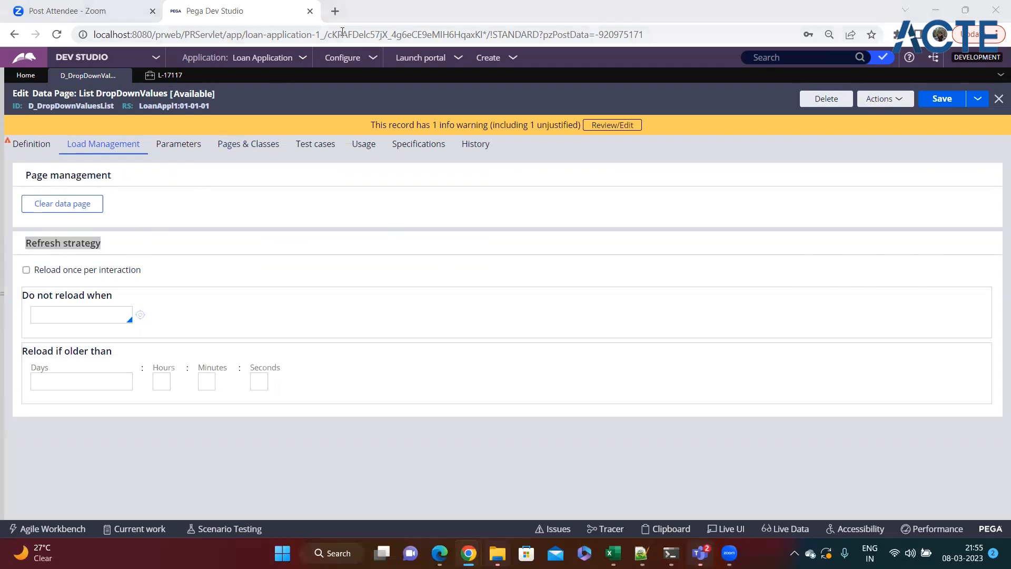
click(336, 298)
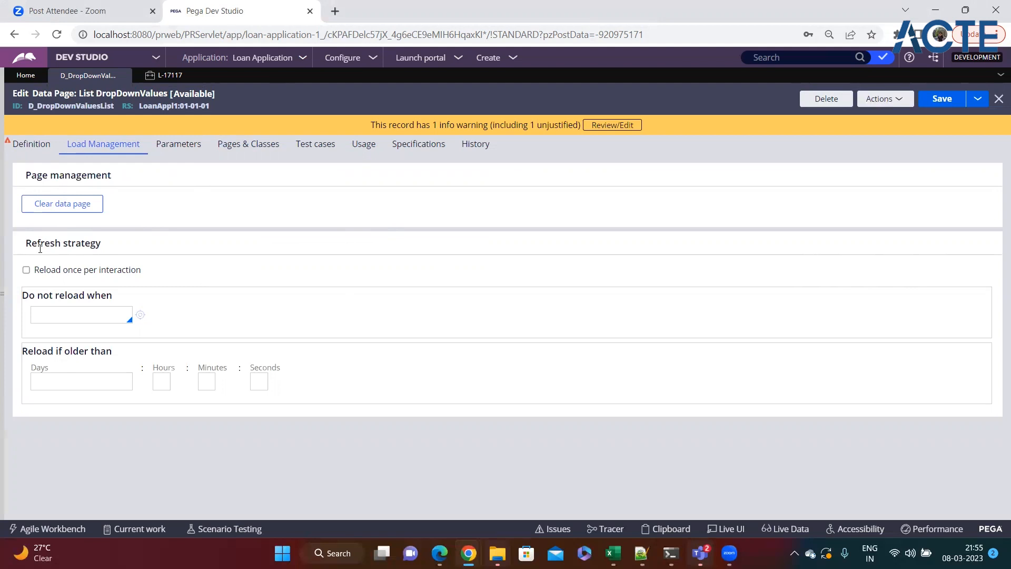
drag(28, 247, 52, 255)
click(182, 269)
click(26, 270)
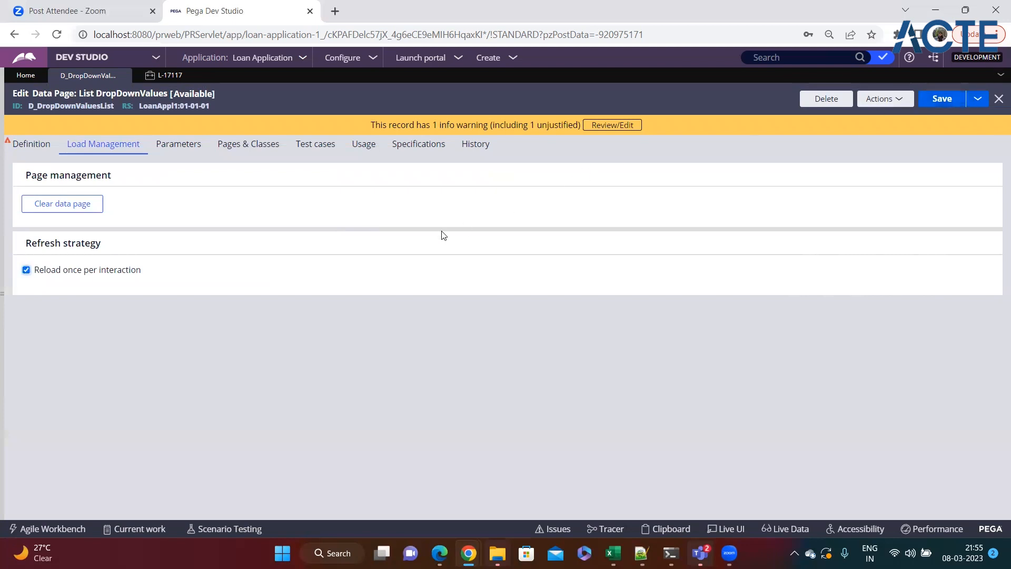
click(164, 76)
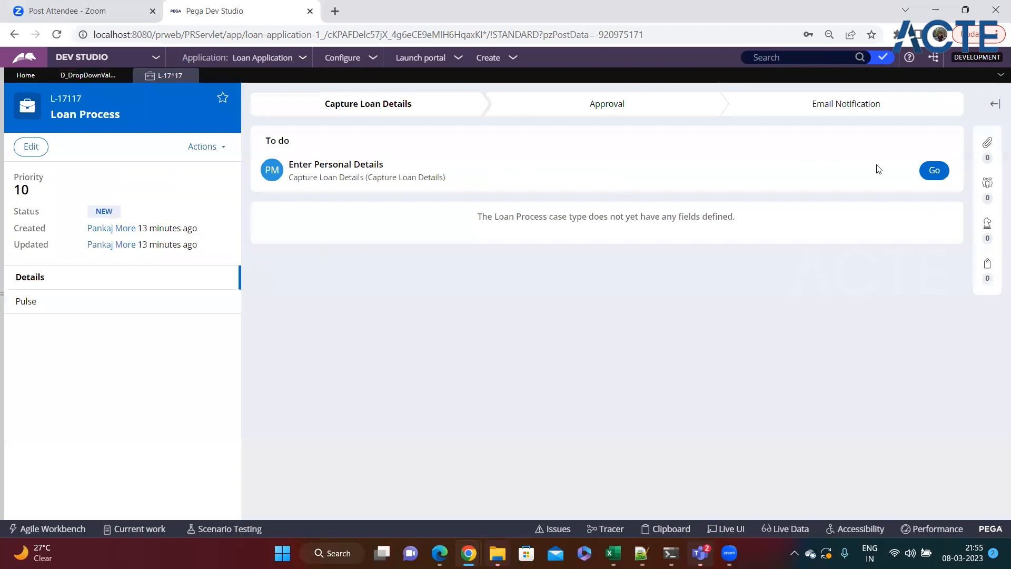
Step: Open Enter Personal Details in L-17117, review the Gender choices, then return to D_DropDownValuesList
click(934, 169)
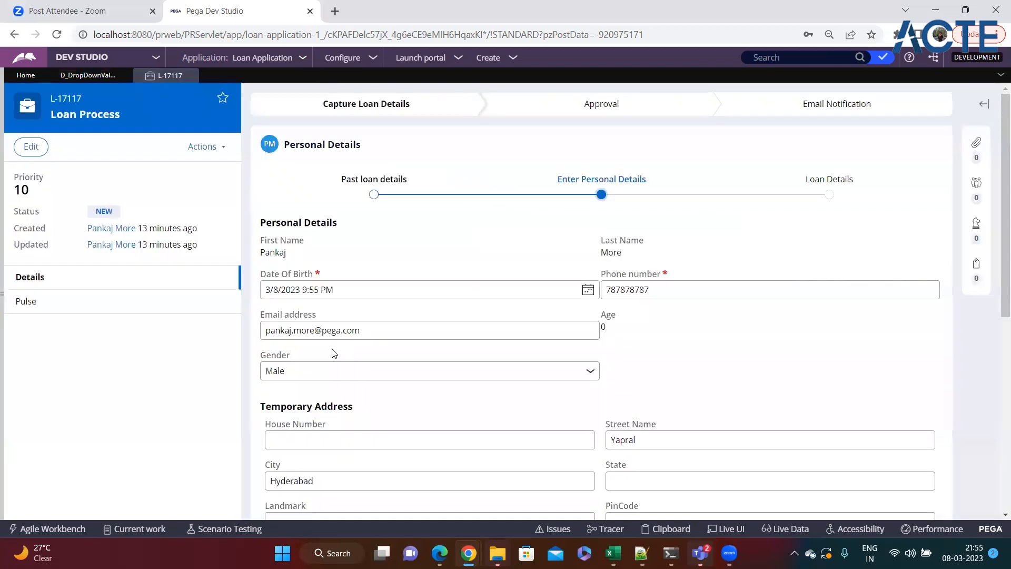
scroll(293, 316, down, 3)
click(332, 239)
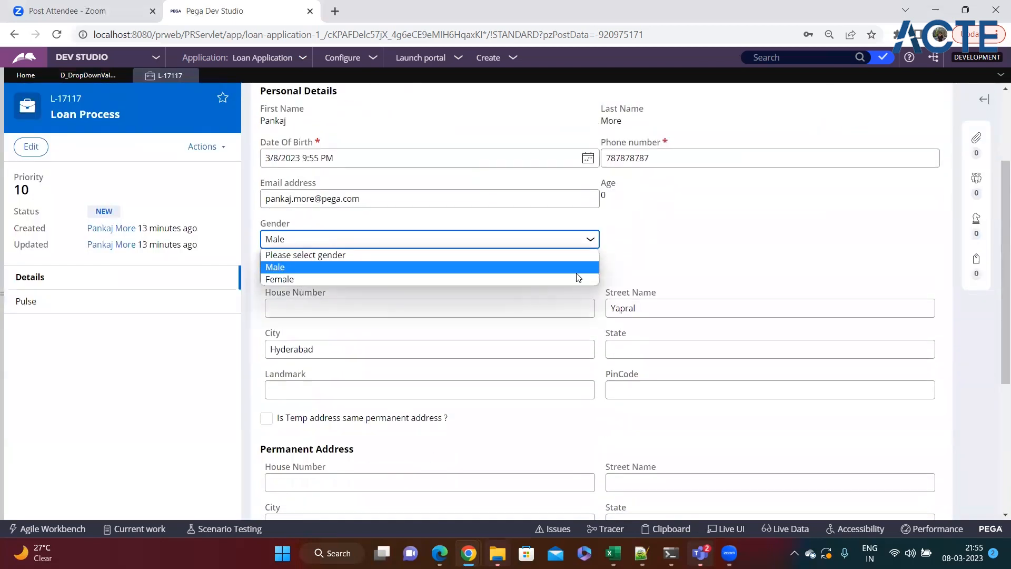
click(658, 270)
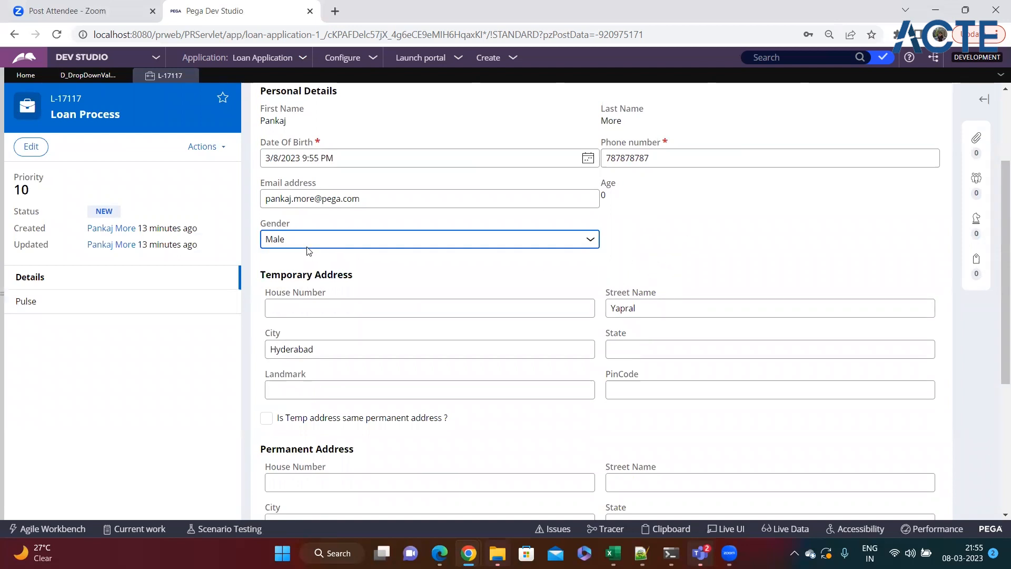
click(324, 242)
click(668, 269)
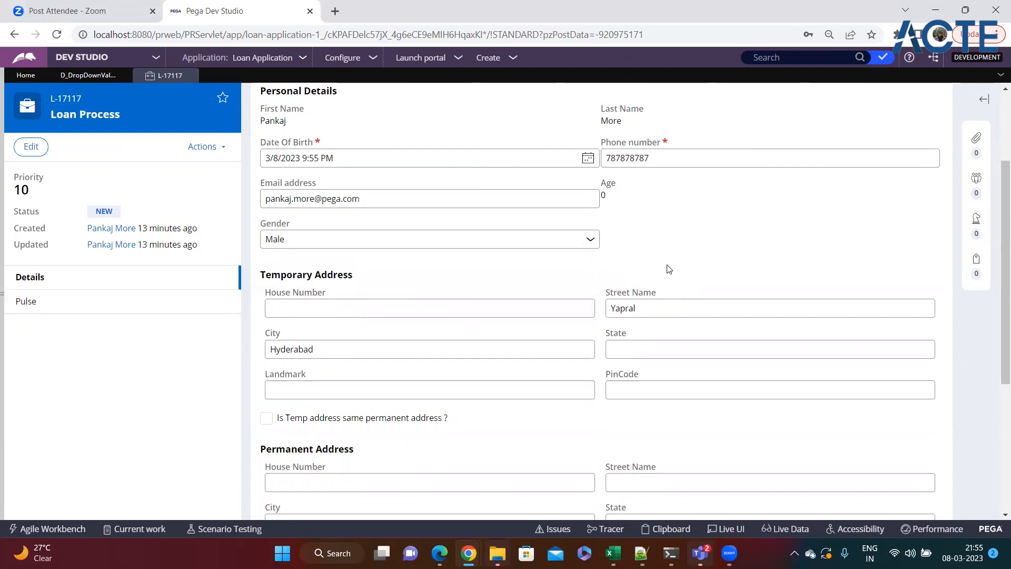
click(80, 76)
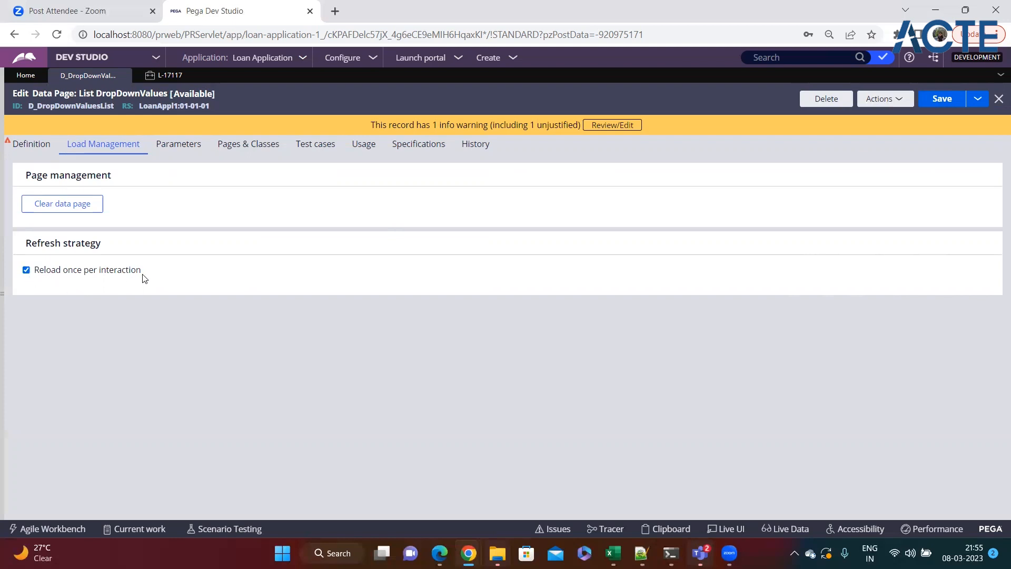
Step: Untick Reload once per interaction on the Load Management settings
mouse_move(143, 278)
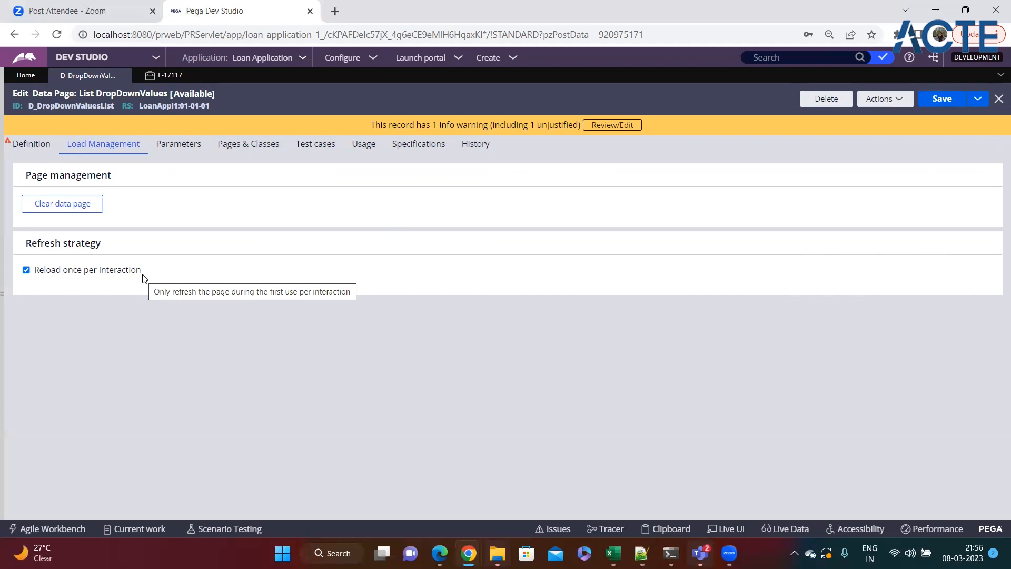
drag(142, 271, 32, 274)
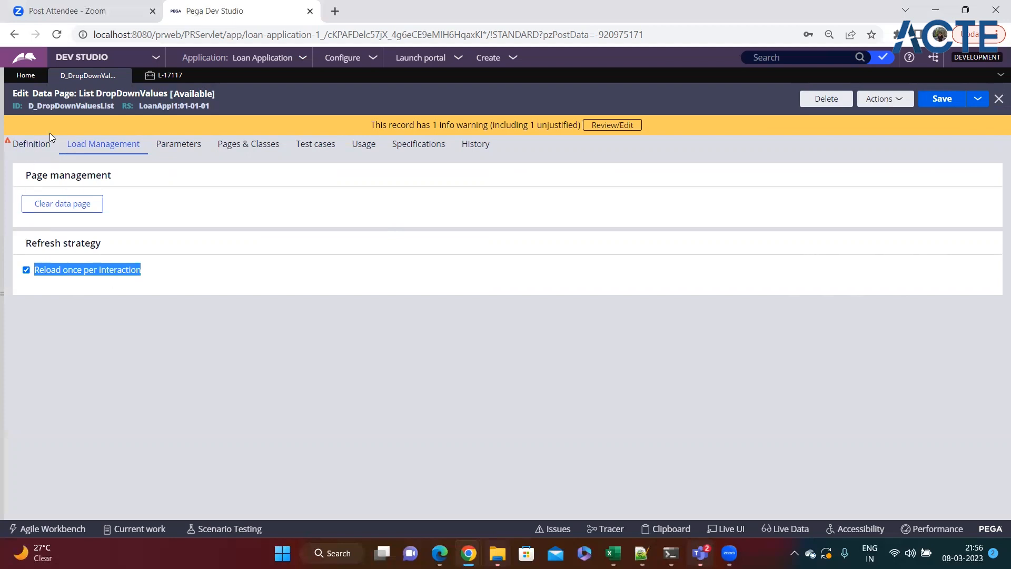
click(26, 270)
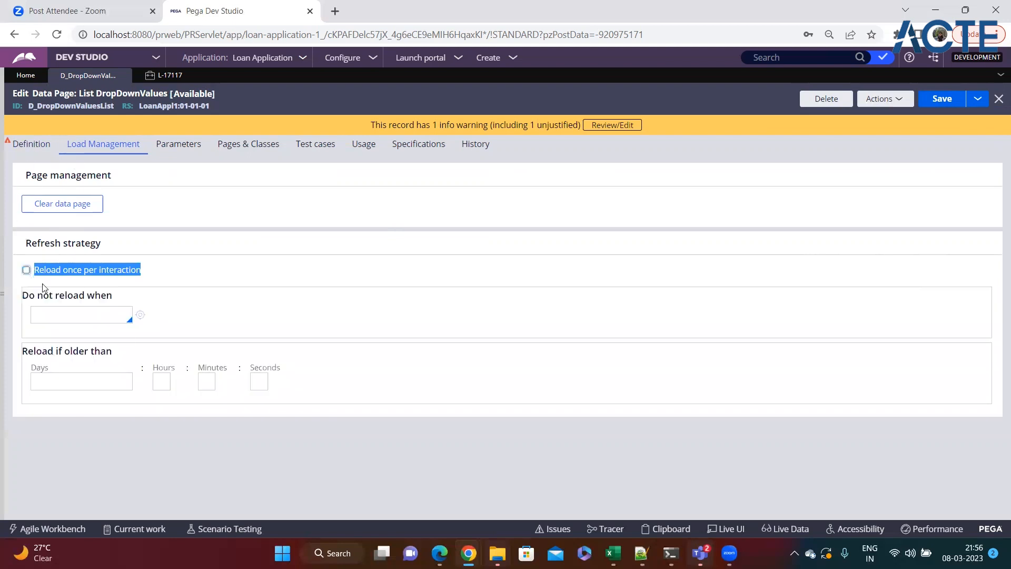
click(179, 275)
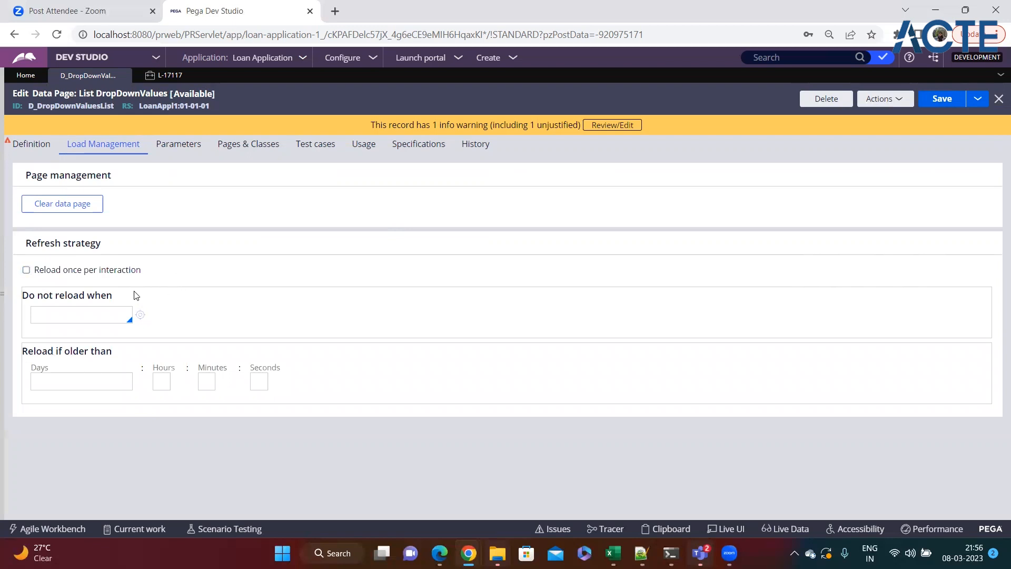
Step: Review the Do not reload when and Reload if older than conditions, leaving both empty
drag(131, 295, 15, 298)
click(80, 318)
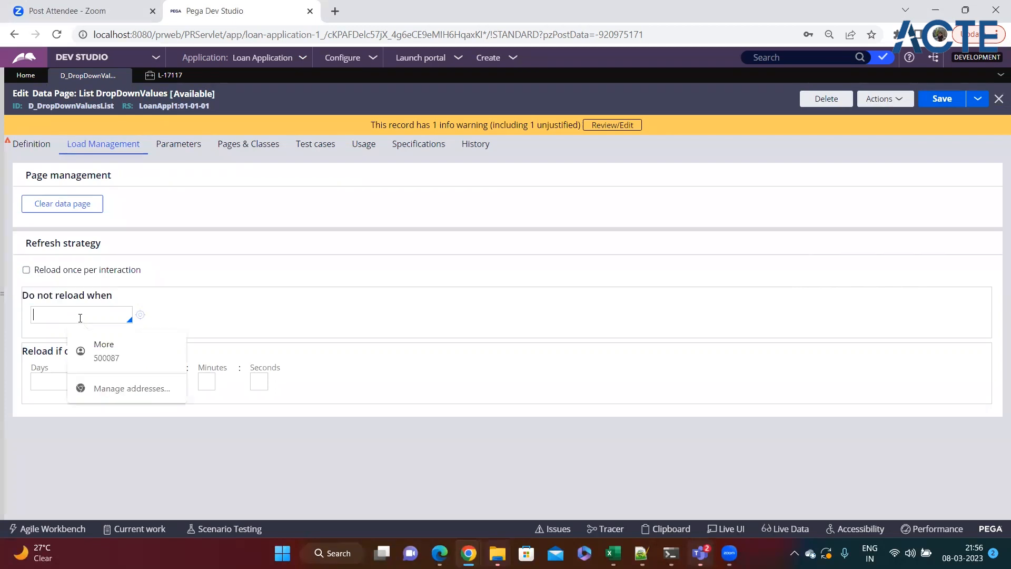
click(236, 315)
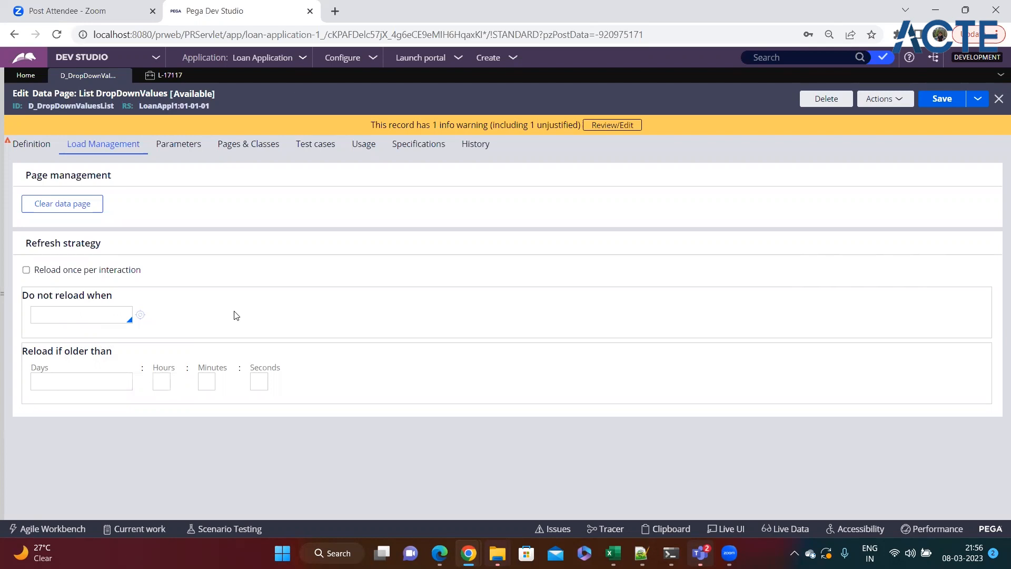
drag(112, 351, 23, 351)
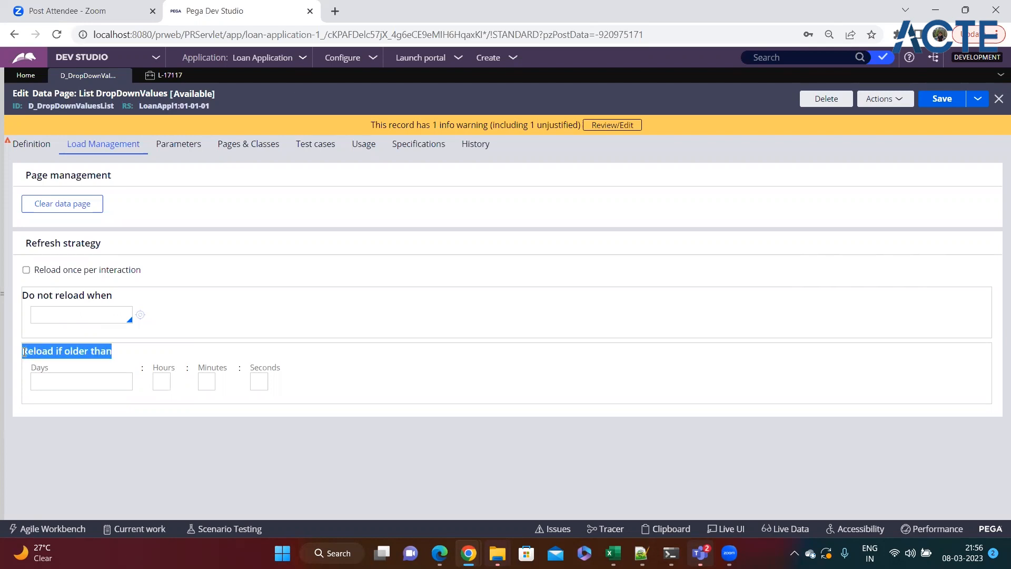
click(64, 401)
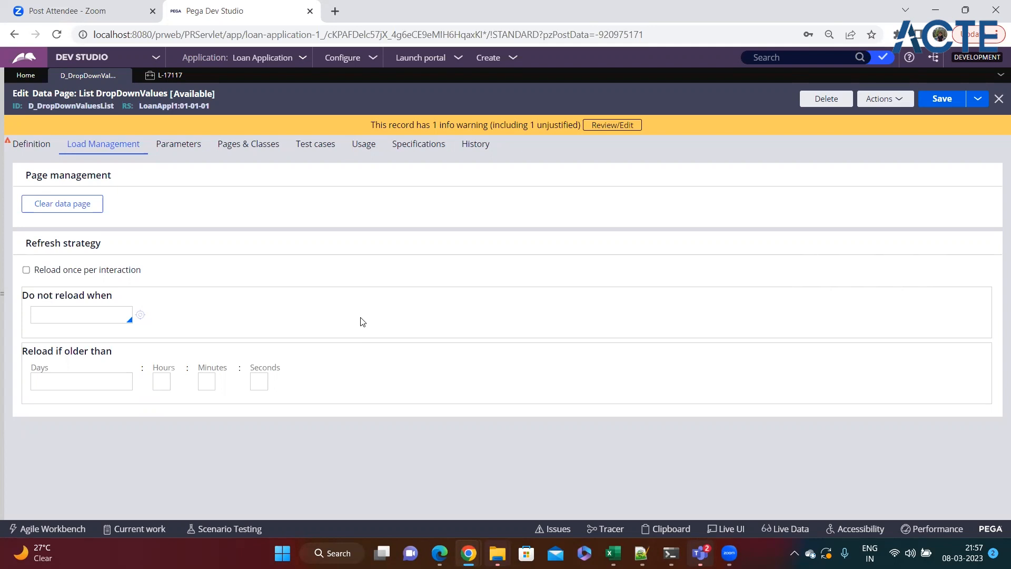
Step: Enter a 24-hour reload age in the Hours field, then delete it again
double_click(86, 93)
click(163, 381)
text(24)
click(182, 415)
double_click(164, 381)
click(183, 423)
double_click(164, 382)
key(BackSpace)
Step: Set the data page scope to Node, refresh the record, reselect Node, and view Load Management
click(40, 153)
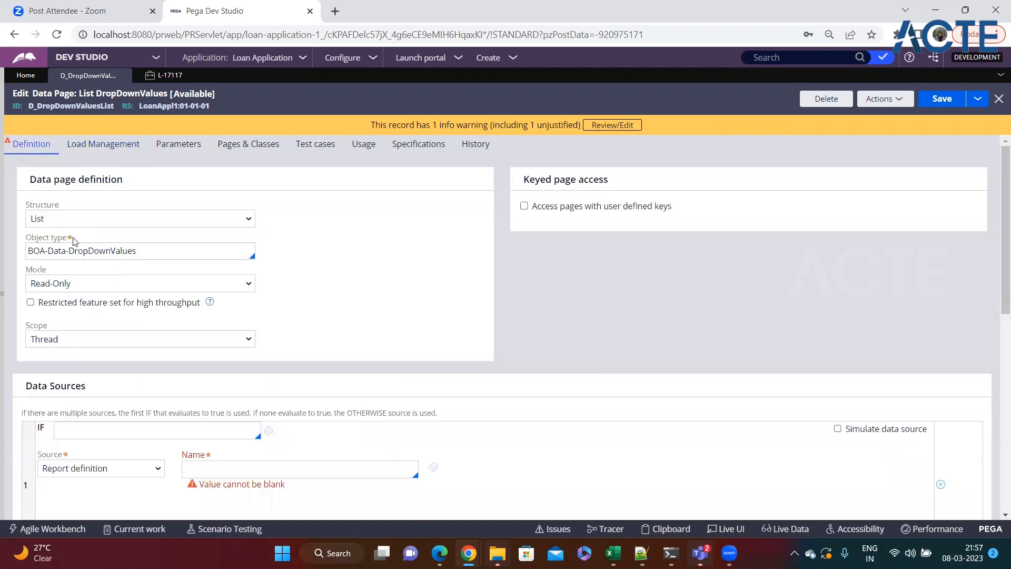
click(77, 339)
click(76, 377)
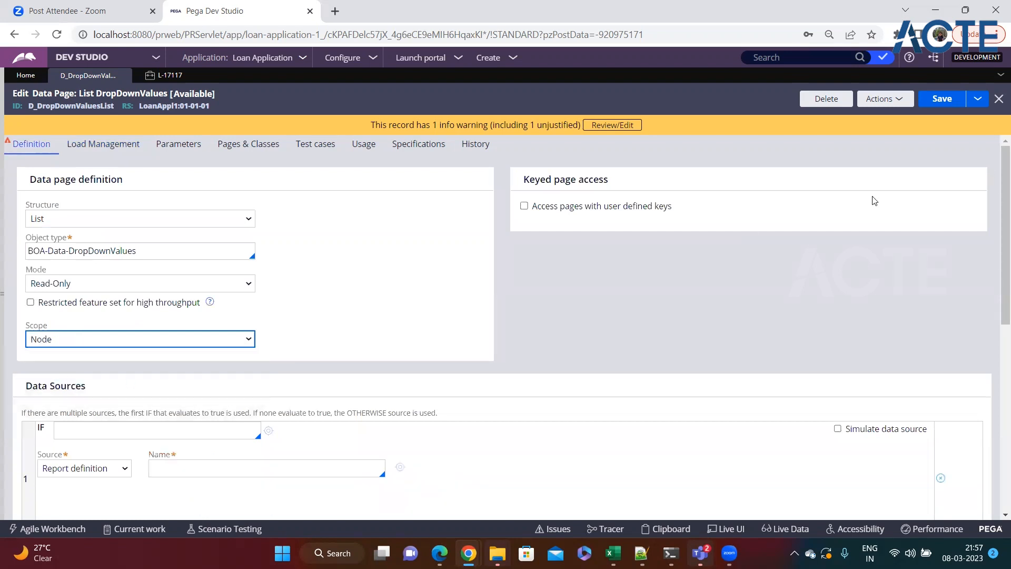
click(900, 103)
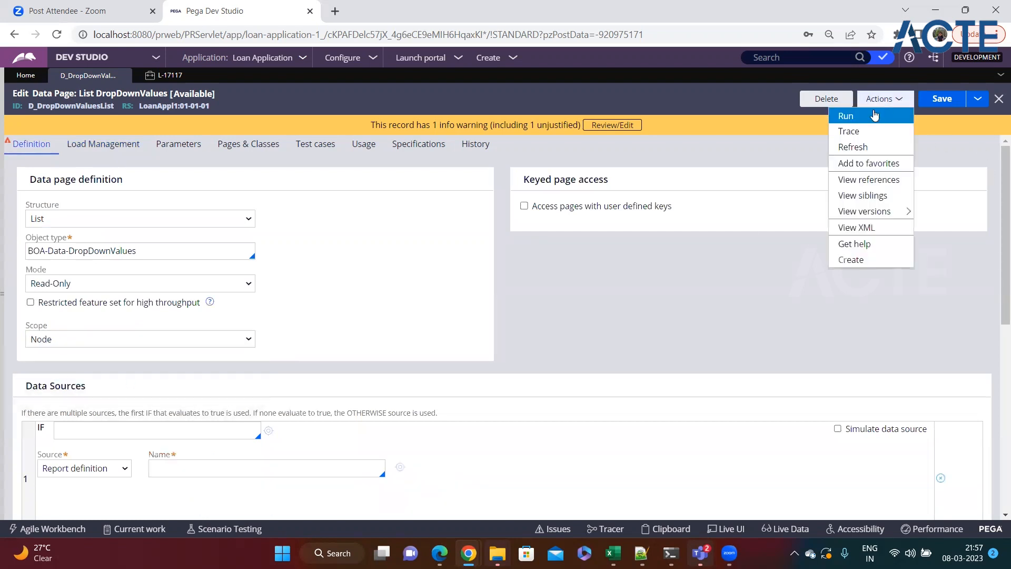
click(846, 146)
click(127, 341)
click(83, 377)
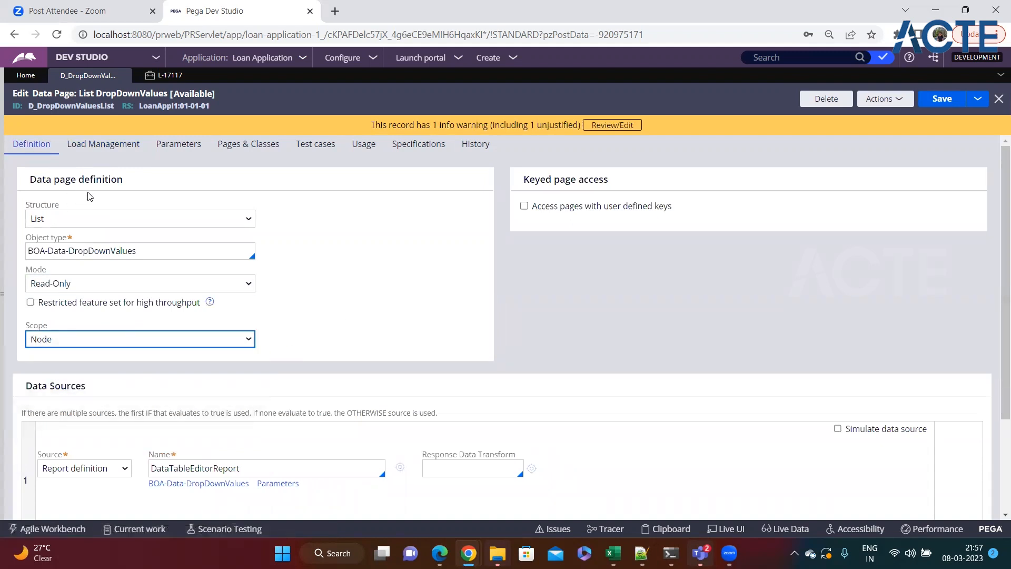
click(103, 151)
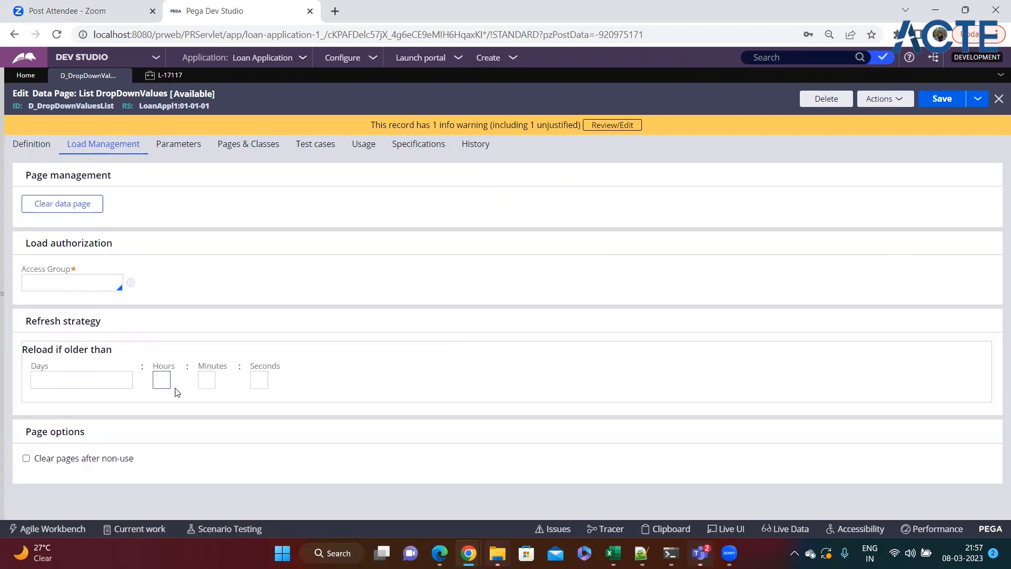
Step: Enter a reload age of 10 minutes under Reload if older than
click(207, 381)
text(10)
click(334, 394)
drag(31, 321, 134, 322)
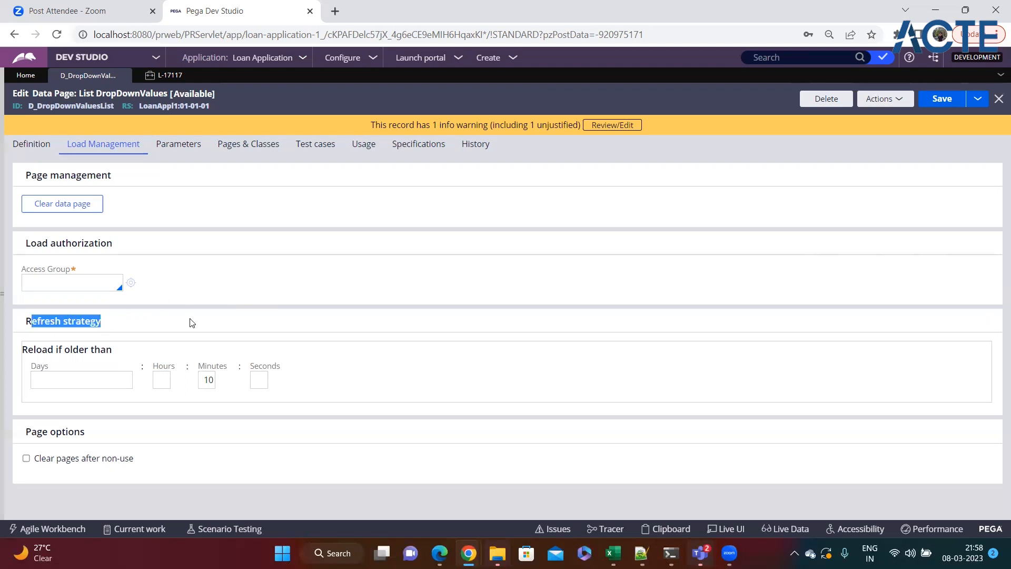
double_click(208, 379)
click(368, 285)
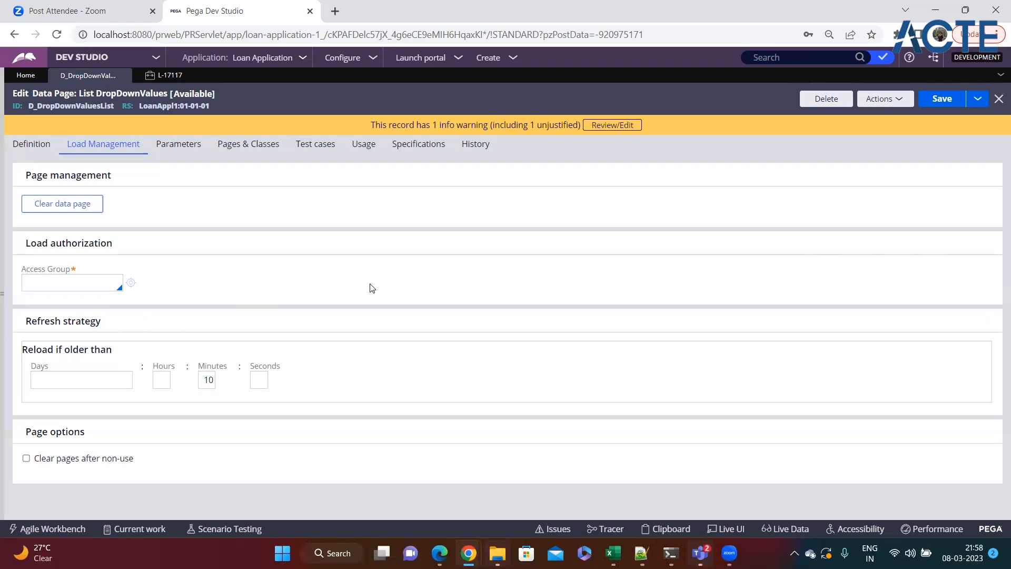
Step: Delete the 10-minute reload age, leaving the Minutes field empty
double_click(207, 380)
double_click(82, 323)
double_click(207, 379)
key(BackSpace)
click(232, 432)
Step: Return to the D_DropDownValuesList definition and show the Scope choices
double_click(52, 104)
click(229, 112)
click(29, 144)
click(68, 339)
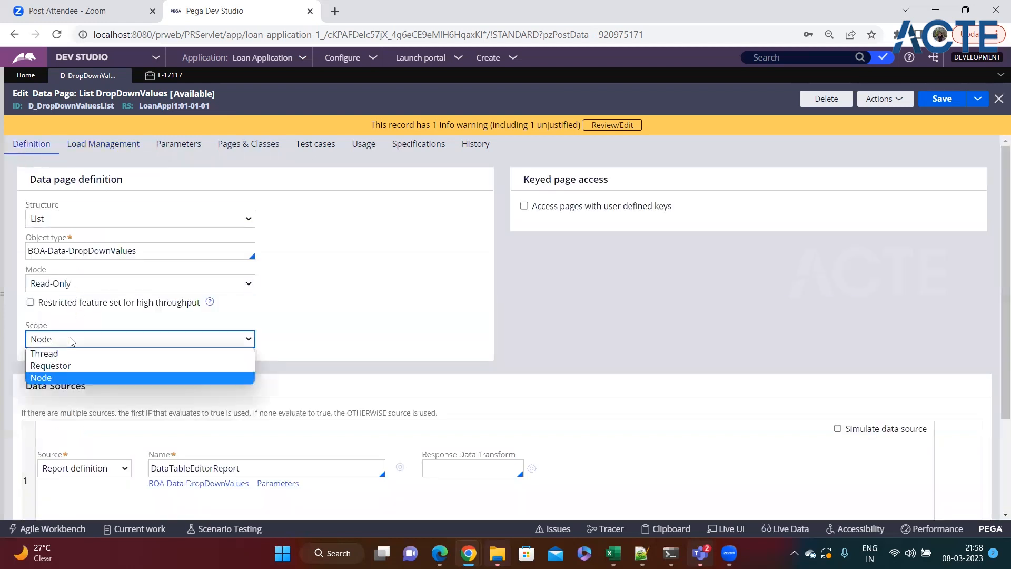
Step: Switch the D_DropDownValuesList scope from Node to Requestor
click(304, 310)
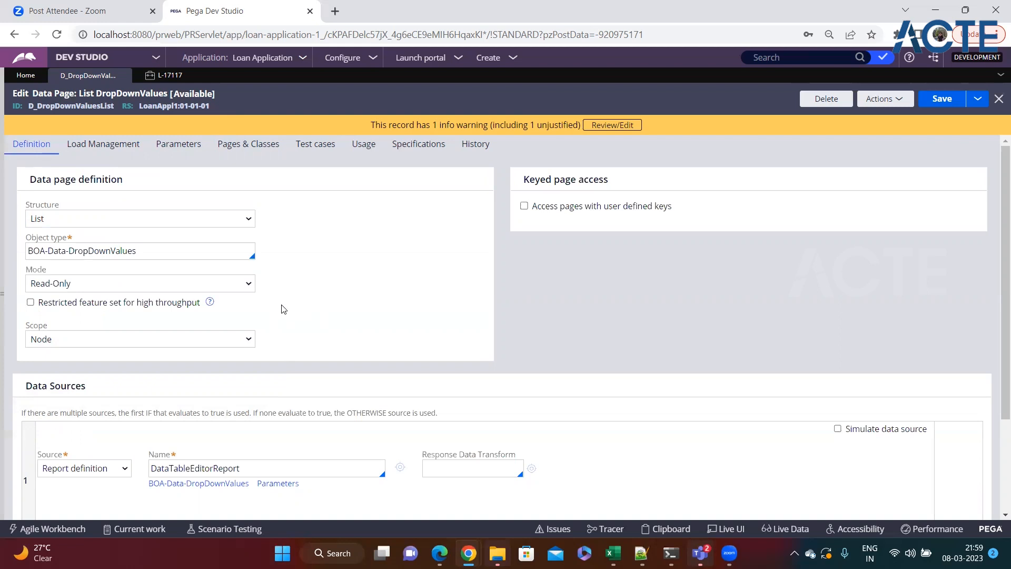
click(108, 339)
click(113, 361)
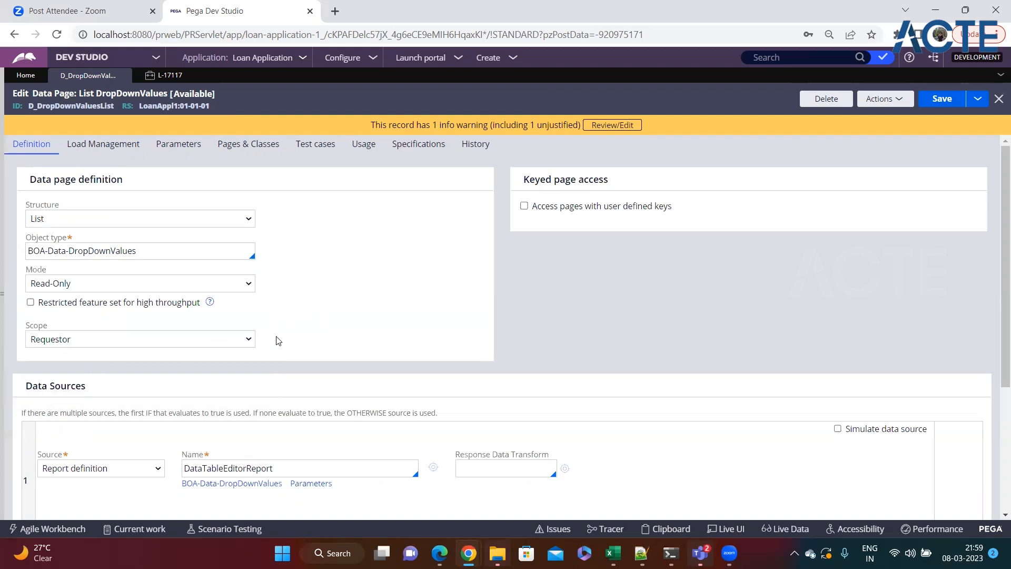